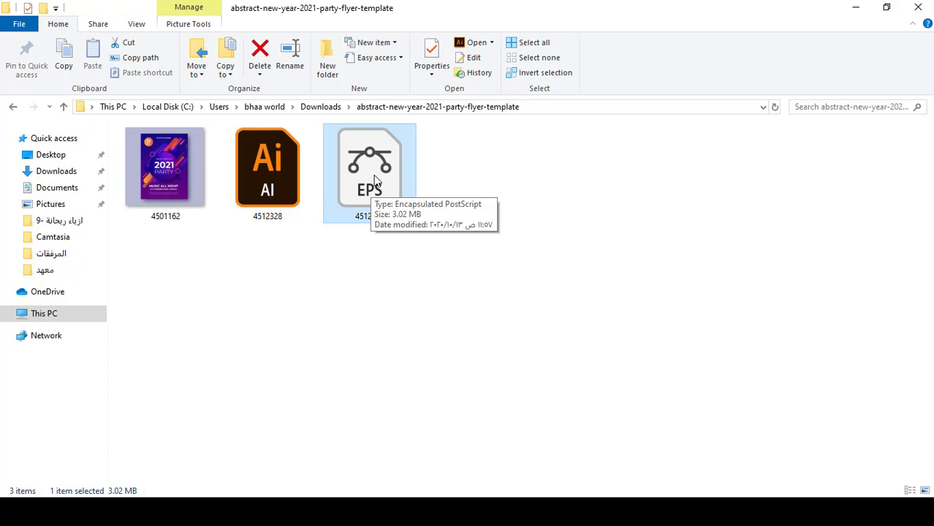
Step: Open the flyer template 4512329.eps in Illustrator, accepting document recovery and closing the missing-fonts warning without syncing
double_click(374, 178)
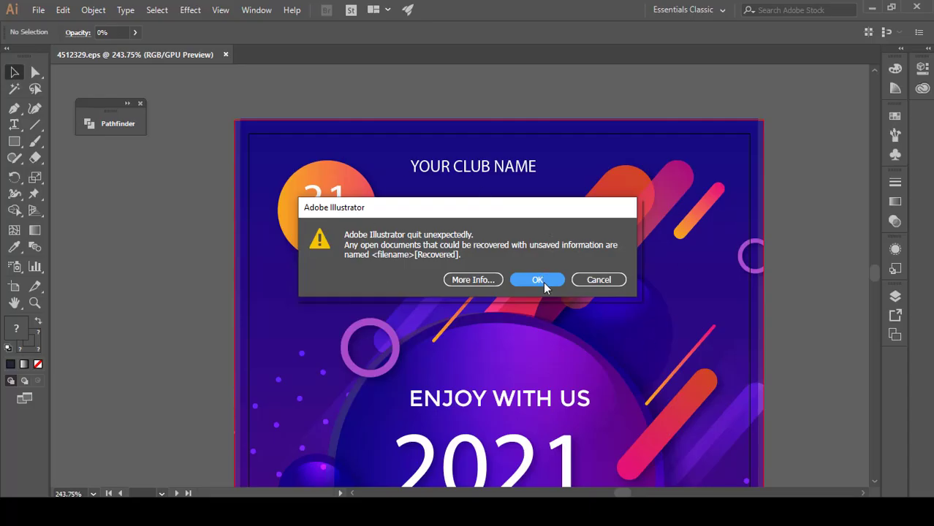
click(538, 281)
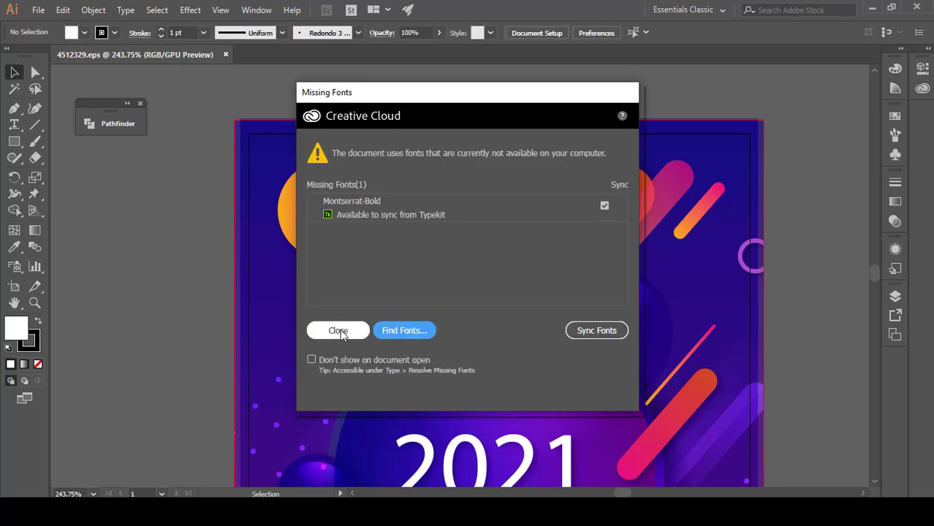
click(339, 331)
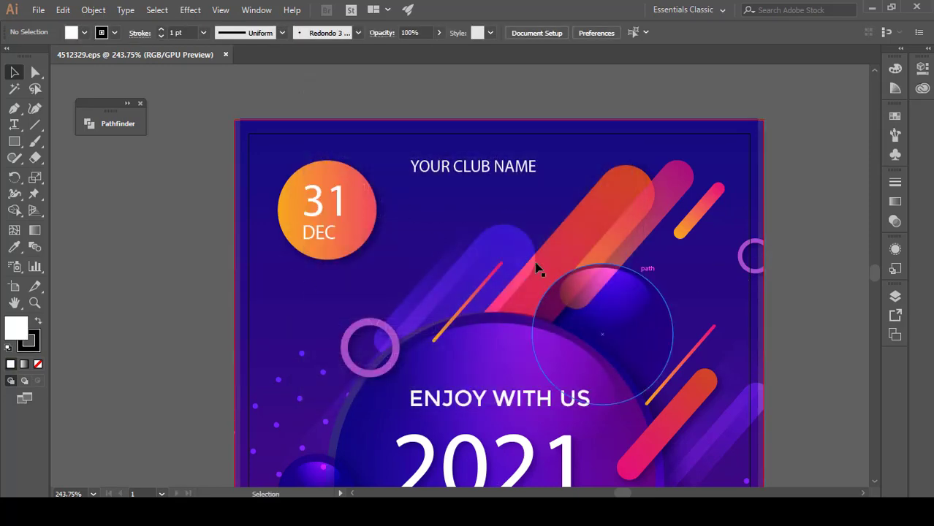
Step: Isolate the flyer's clip group and delete the "YOUR CLUB NAME" text and the "31 DEC" text on the orange circle
scroll(475, 266, down, 2)
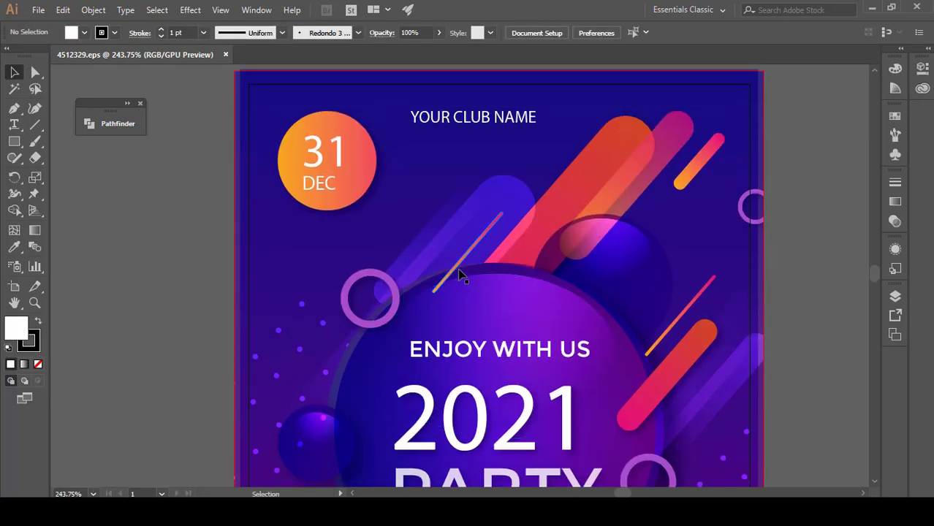
scroll(447, 270, up, 1)
click(469, 153)
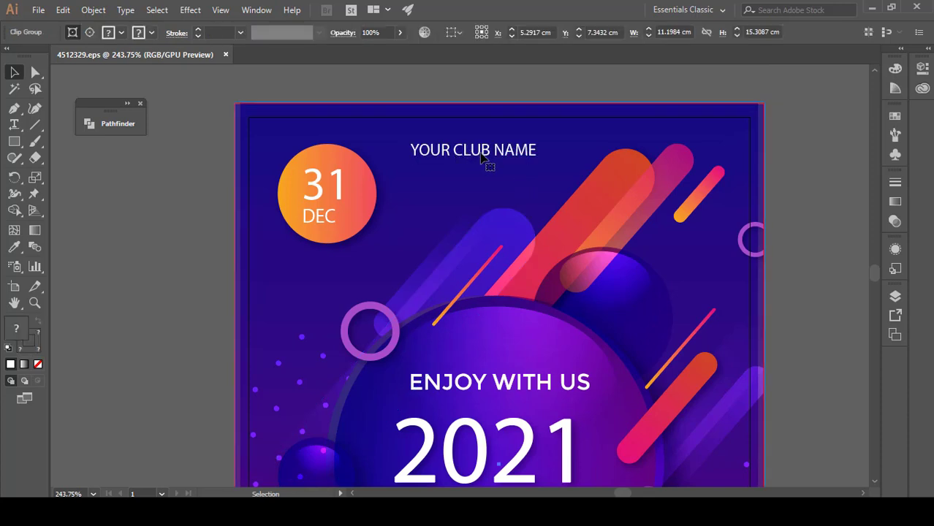
double_click(472, 152)
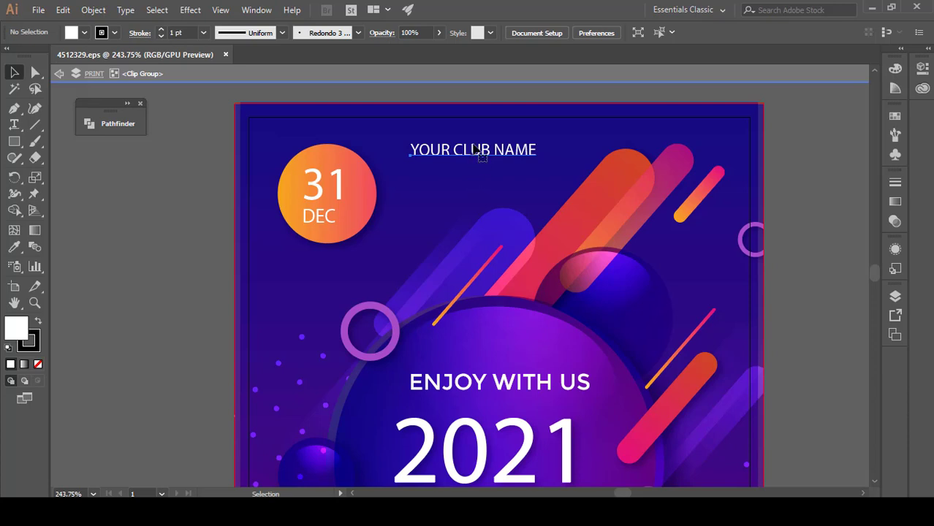
click(474, 153)
key(Delete)
click(338, 190)
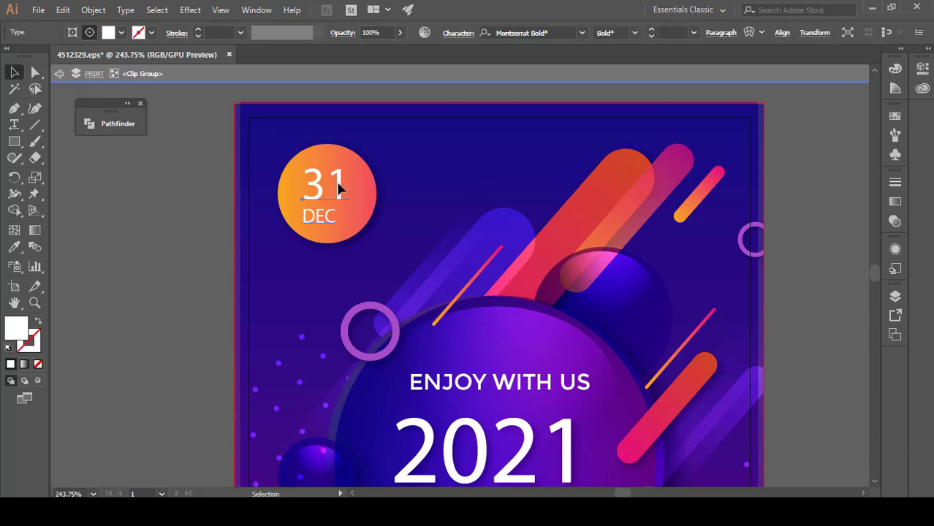
key(Delete)
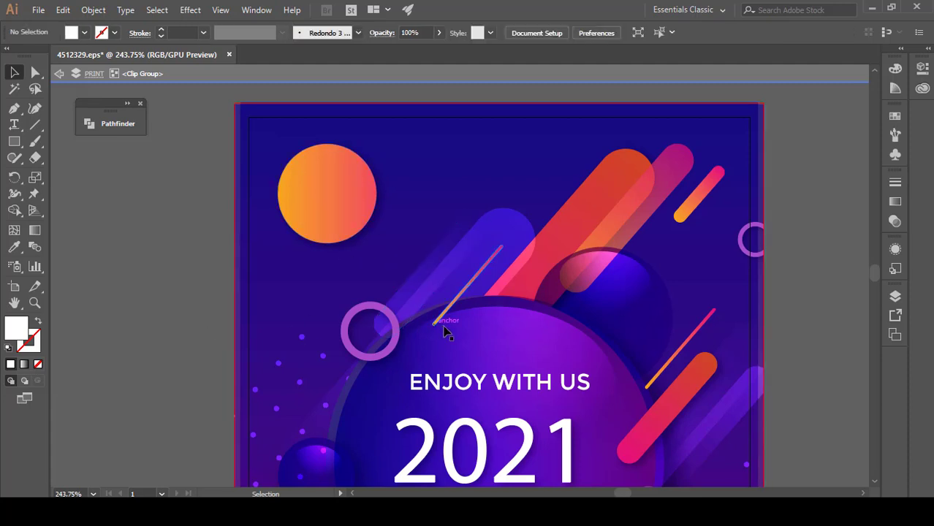
Step: Delete the "ENJOY WITH US", "2021" and "PARTY" texts from the large central circle
scroll(541, 316, down, 2)
scroll(527, 338, down, 3)
click(427, 382)
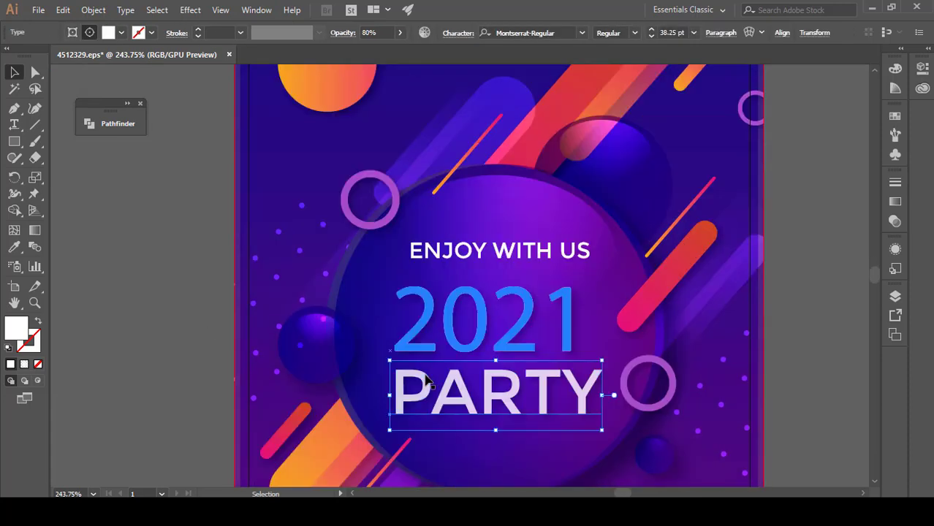
key(Delete)
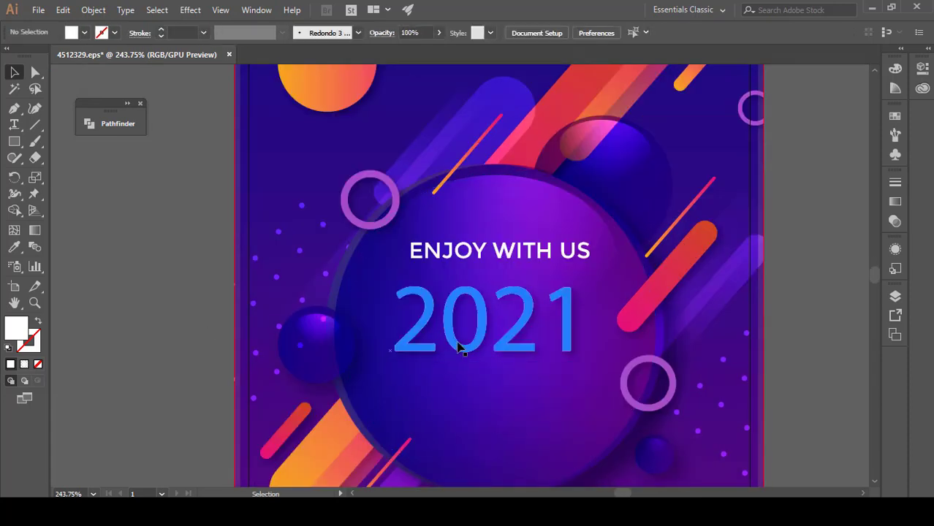
double_click(404, 353)
key(Delete)
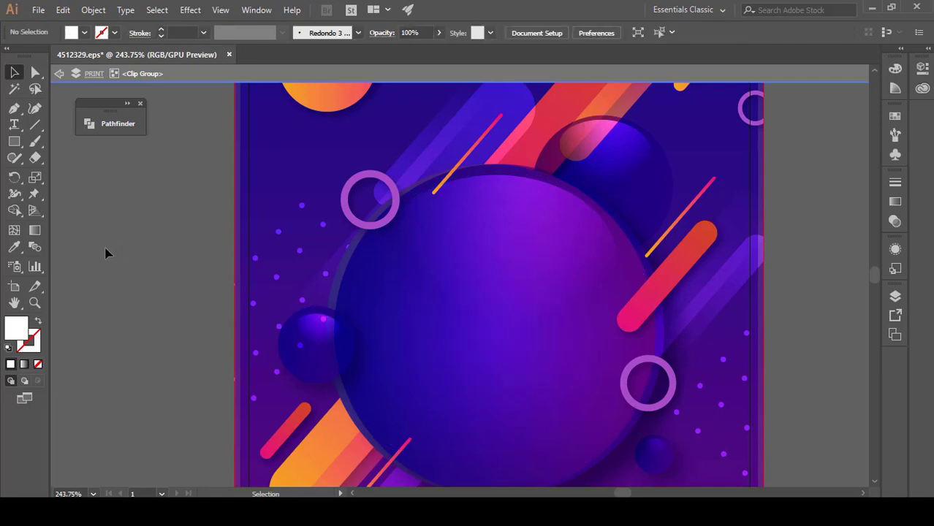
Step: Delete the "MUSIC ALL NIGHT" heading, the "DJ / PARKING FREE / DANCE" line and the Lorem ipsum paragraph below the circle
scroll(267, 271, down, 1)
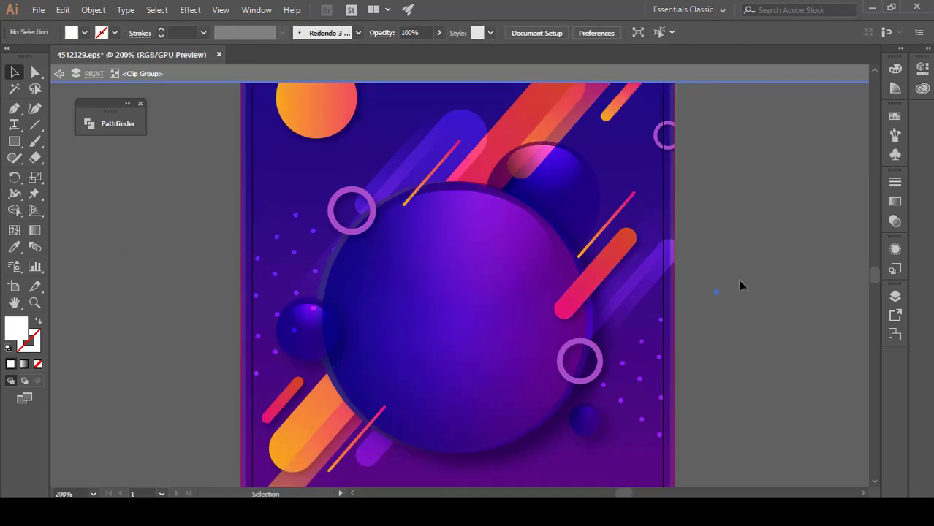
scroll(738, 283, down, 1)
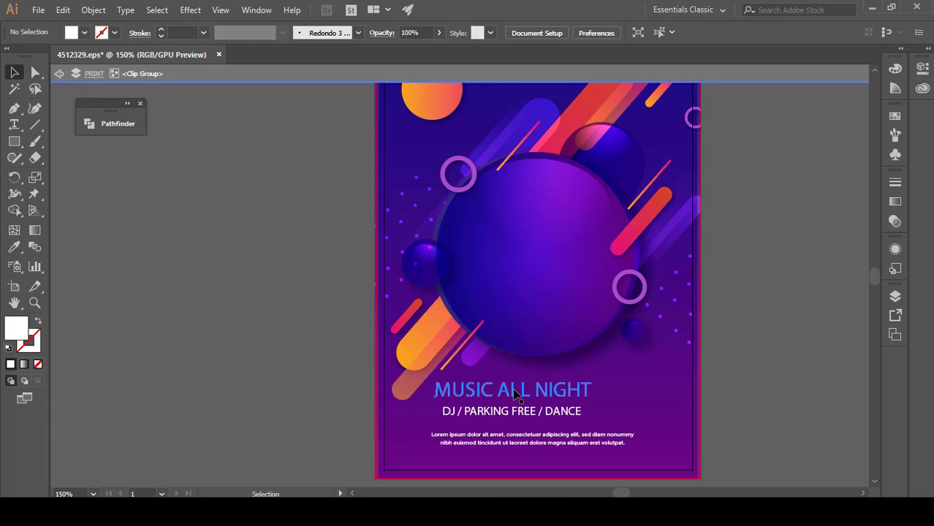
click(514, 393)
key(Delete)
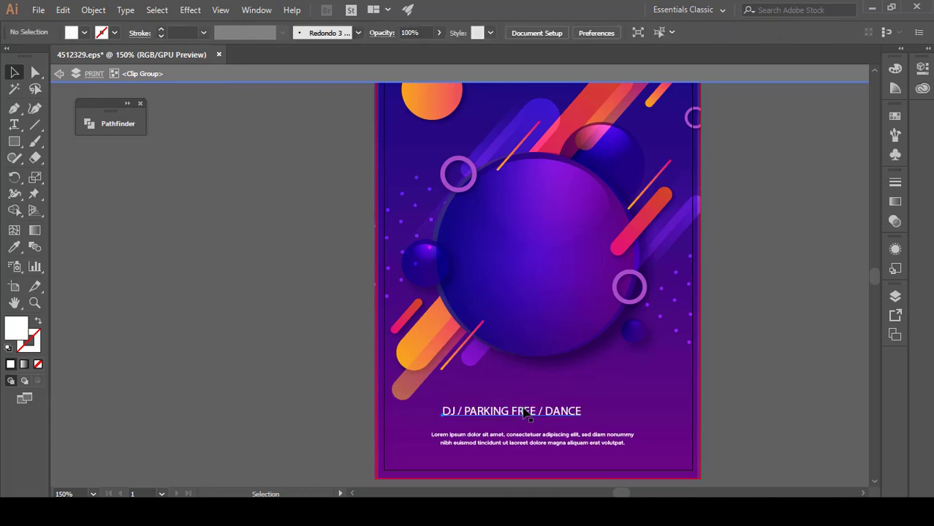
click(526, 413)
key(Delete)
click(538, 440)
key(Delete)
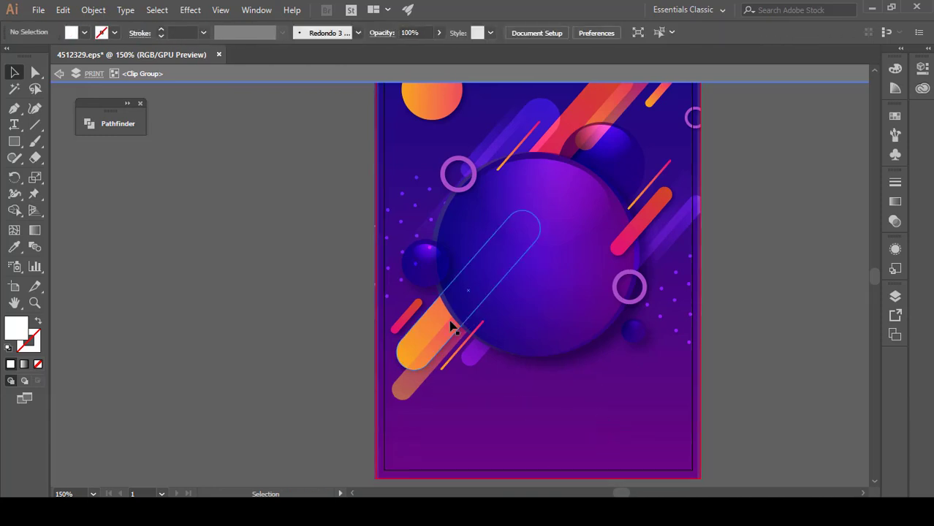
Step: Create an area text frame below the large circle and replace its placeholder with "تخفظات هائلة بمناسبة نهاية السنة"
scroll(477, 313, down, 1)
scroll(591, 294, up, 1)
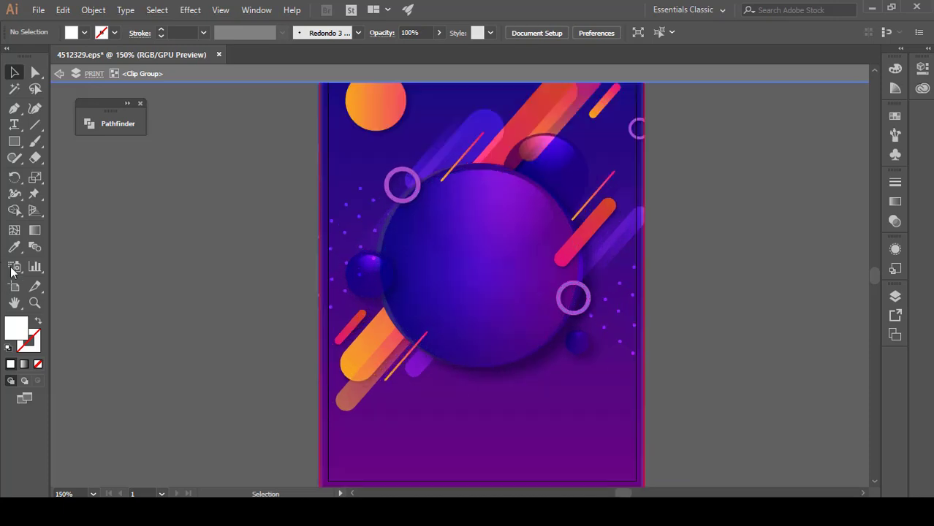
click(14, 125)
drag(590, 381, 367, 477)
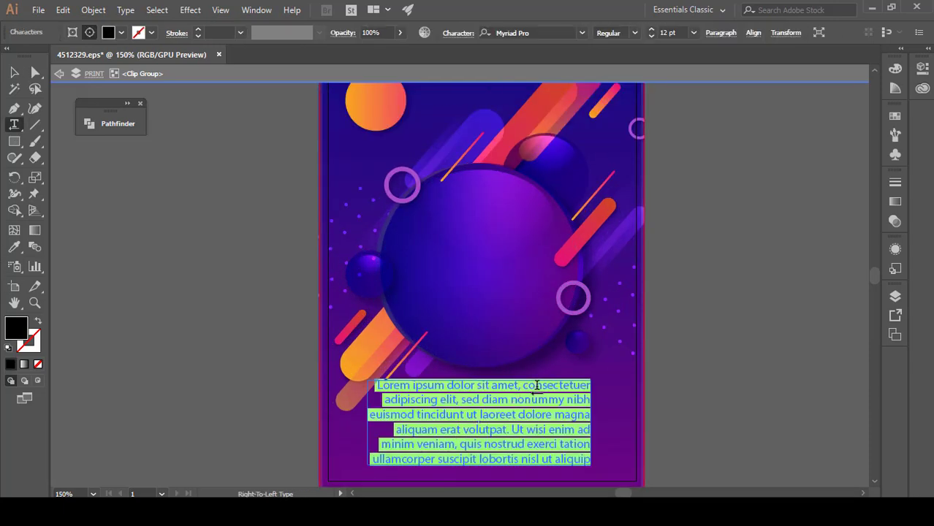
key(BackSpace)
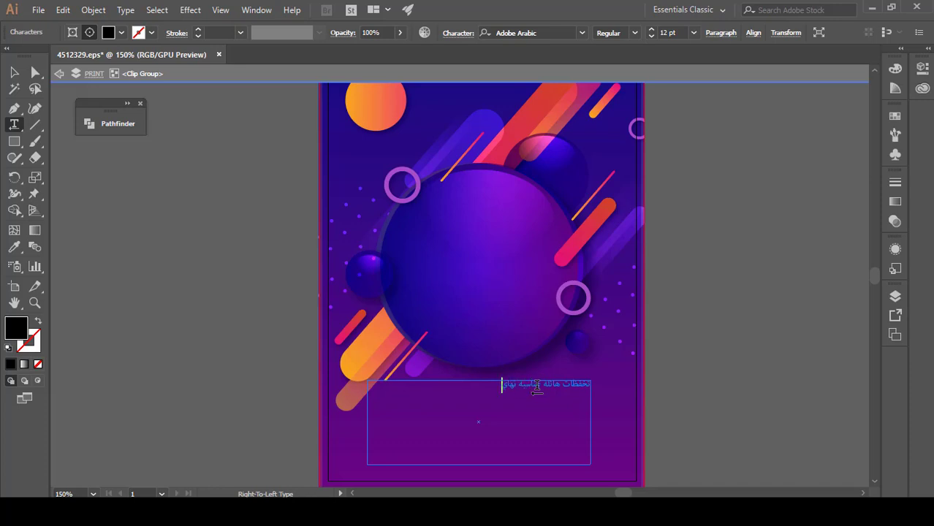
Step: Set the whole Arabic text to 48 pt in the AF_Jeddah font
key(ctrl+a)
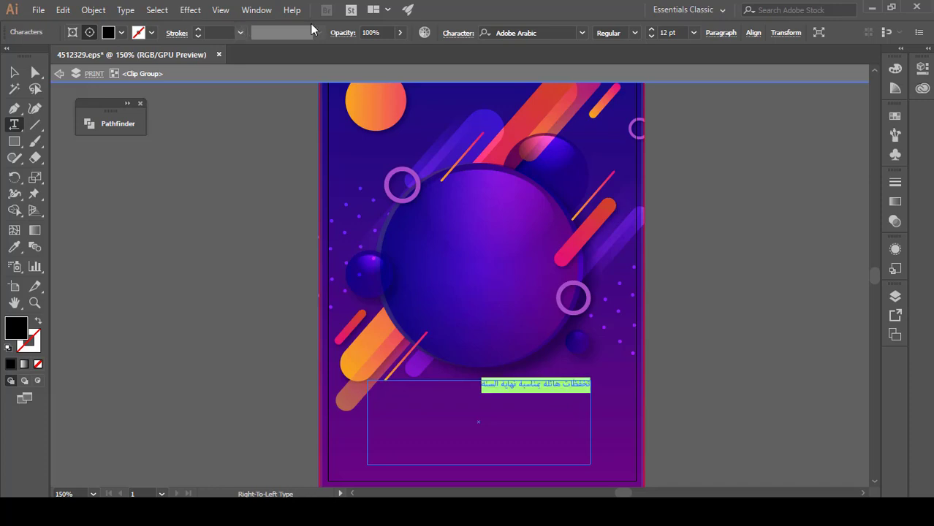
click(693, 33)
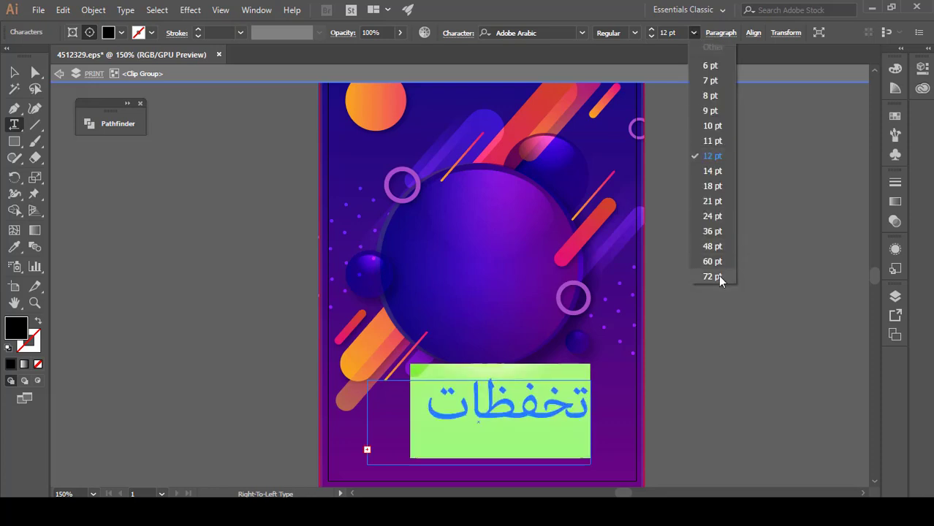
click(710, 246)
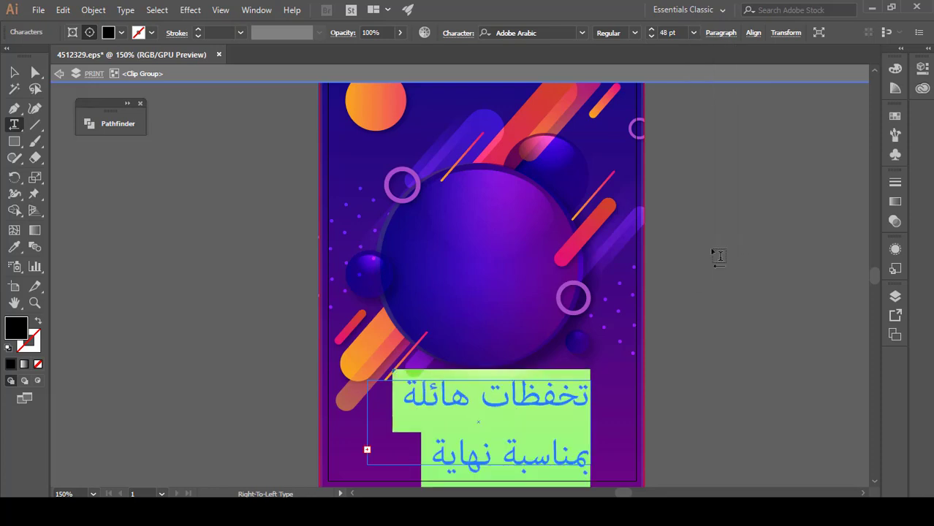
click(581, 33)
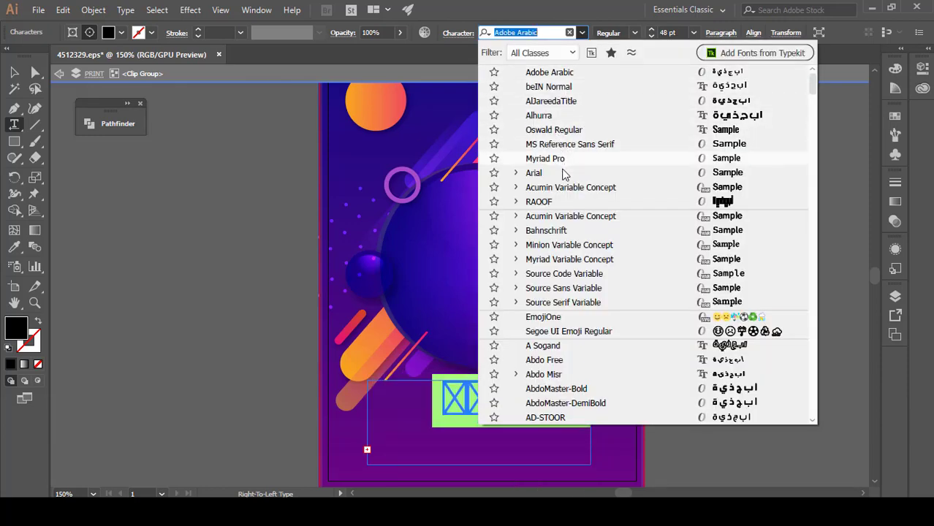
scroll(589, 256, down, 5)
scroll(591, 260, down, 1)
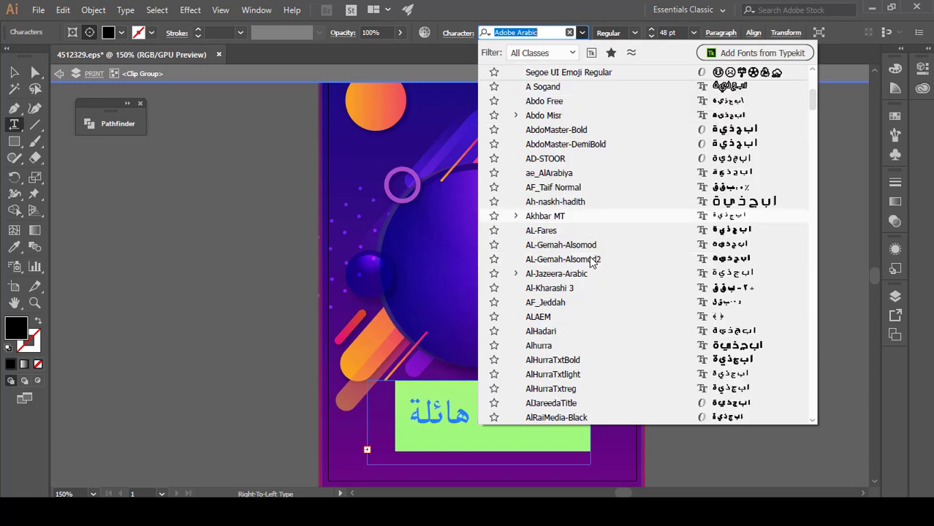
scroll(592, 262, down, 5)
click(565, 89)
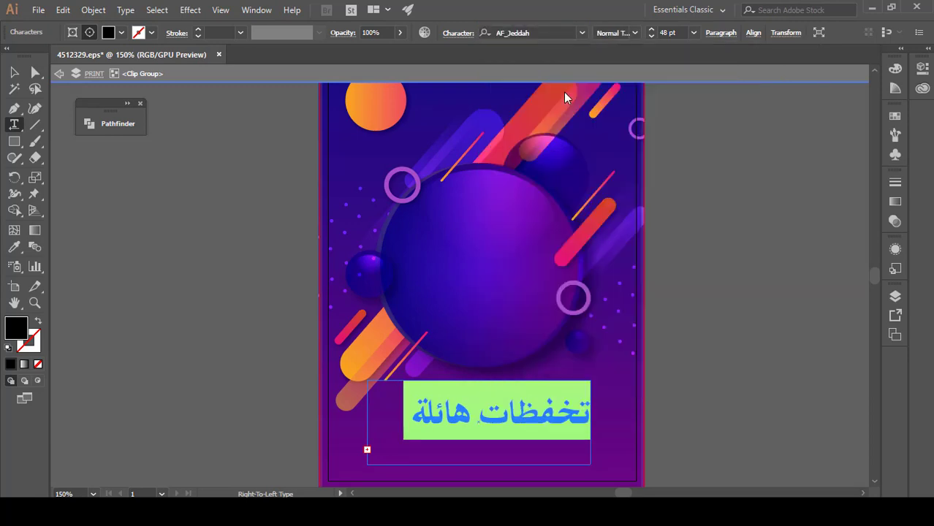
key(Escape)
Step: Move the Arabic text frame onto the upper part of the large circle and fill the text with the off-white swatch
drag(531, 404, 493, 210)
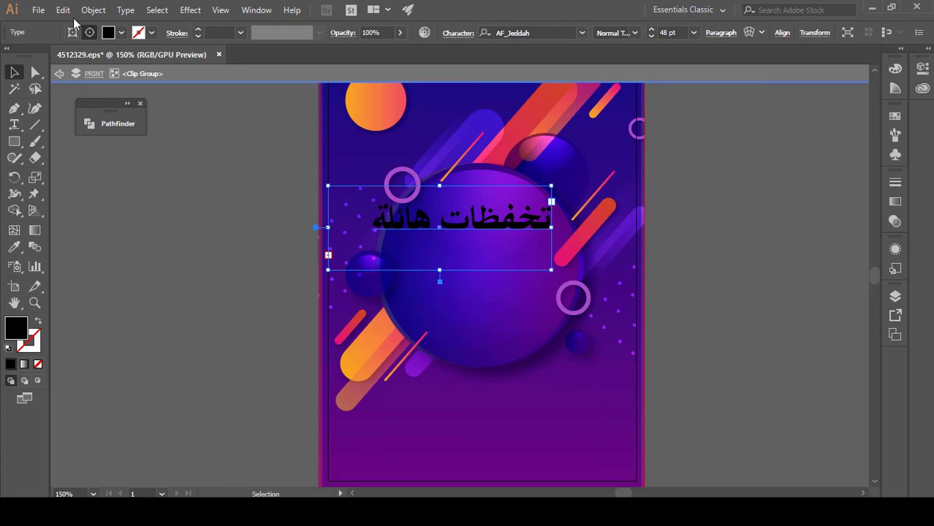
click(121, 33)
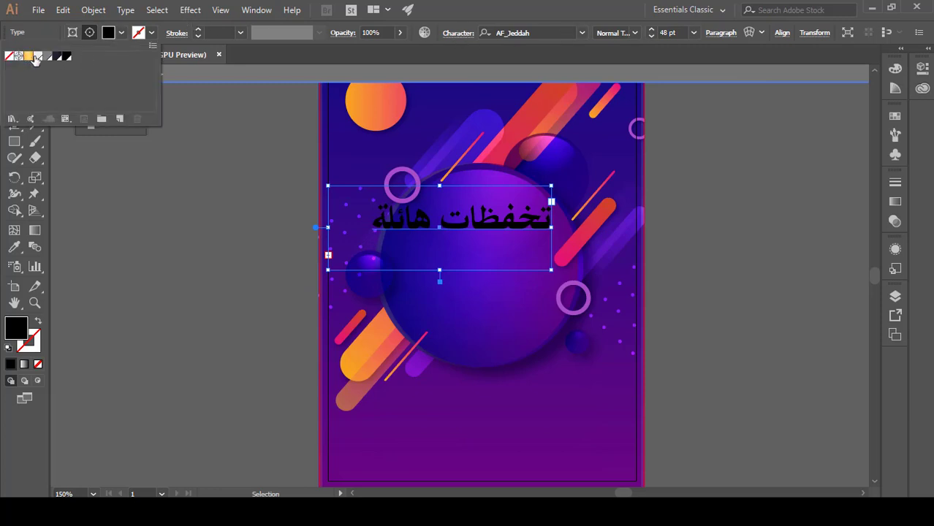
click(35, 58)
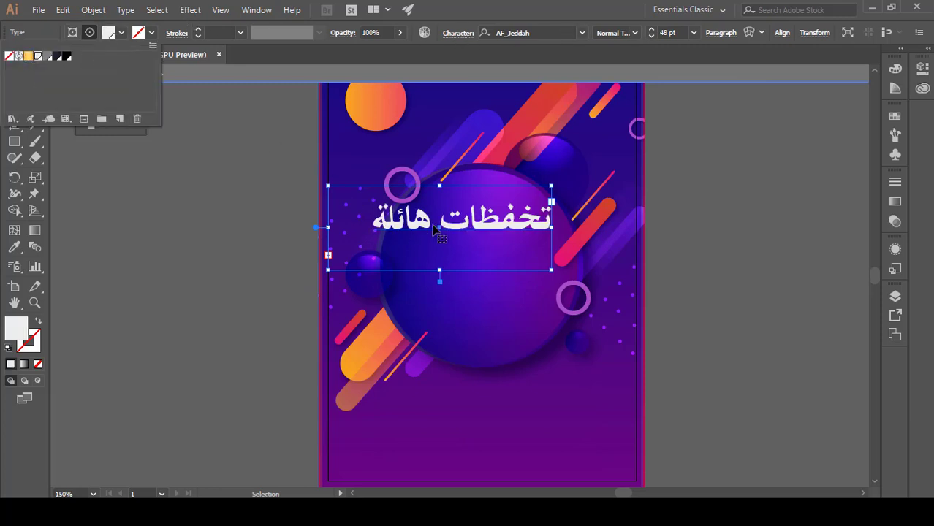
click(441, 229)
drag(442, 227, 432, 218)
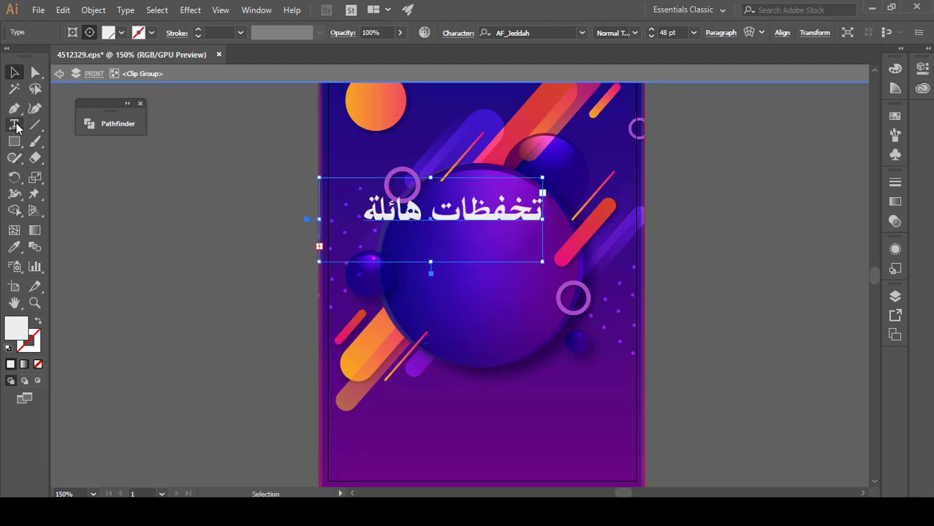
Step: Break the Arabic text after "تخفظات" so that "هائلة" starts on a new line
key(t)
click(433, 213)
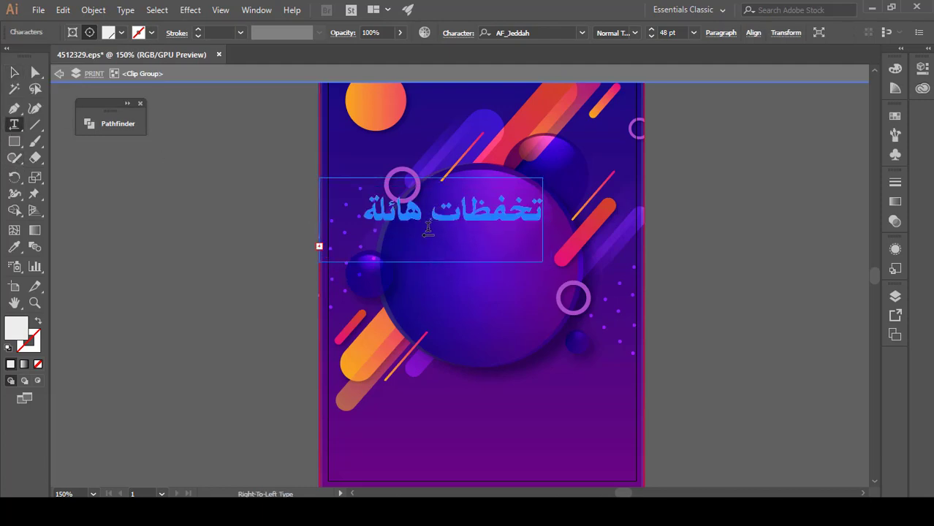
key(Delete)
key(Delete)
key(Delete)
key(Delete)
key(Delete)
key(Delete)
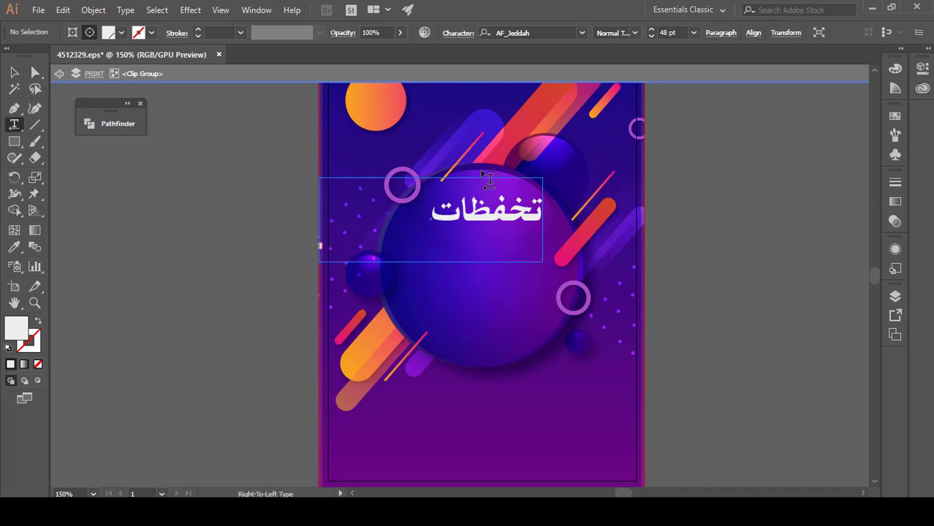
Step: Resize the text frame to the large circle's width and tall enough for all three lines, and center-align the paragraph
click(14, 72)
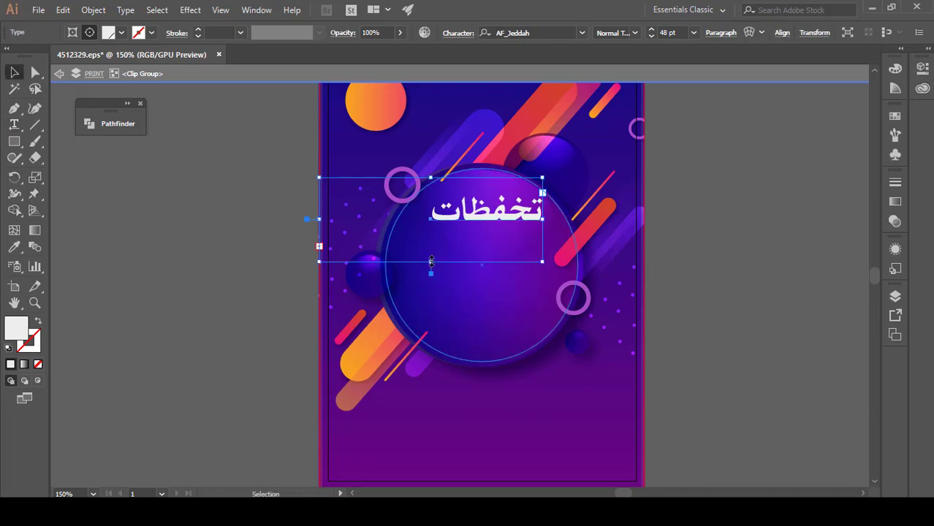
drag(447, 296, 431, 391)
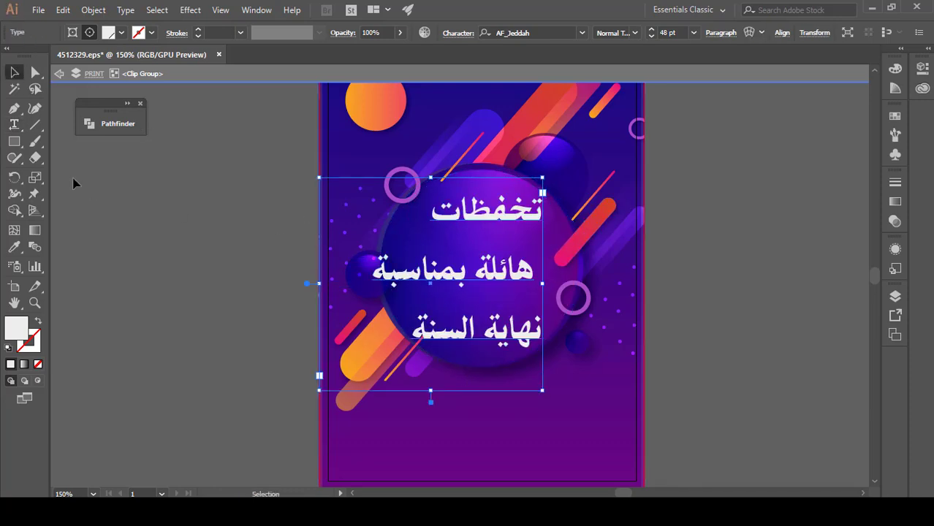
drag(542, 282, 585, 283)
drag(319, 283, 377, 285)
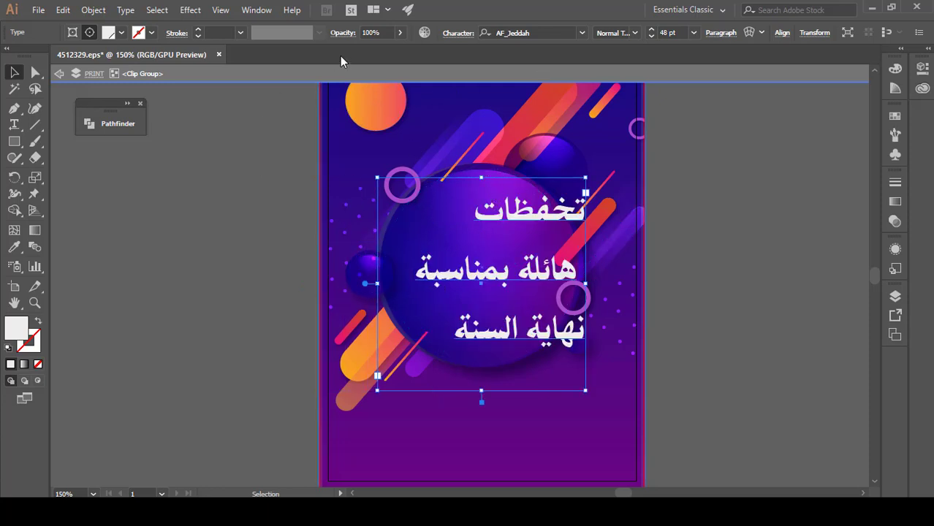
click(721, 33)
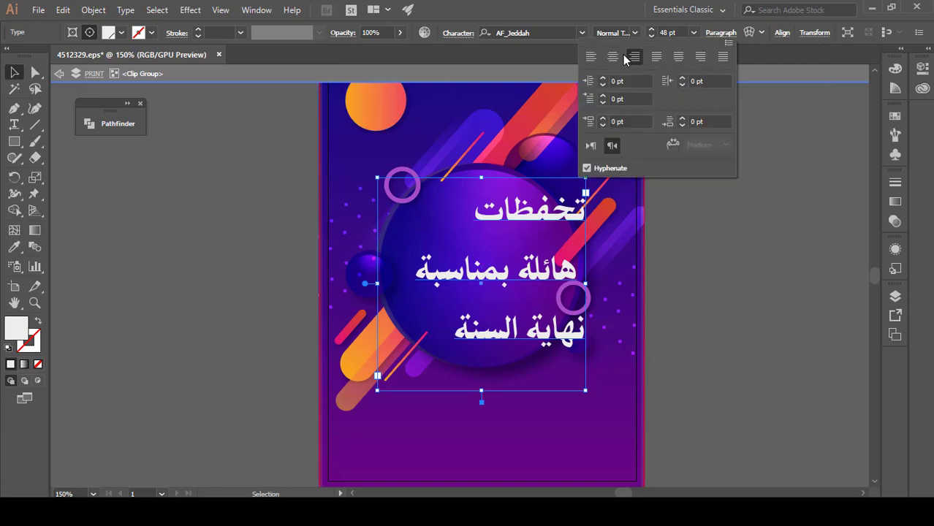
click(616, 56)
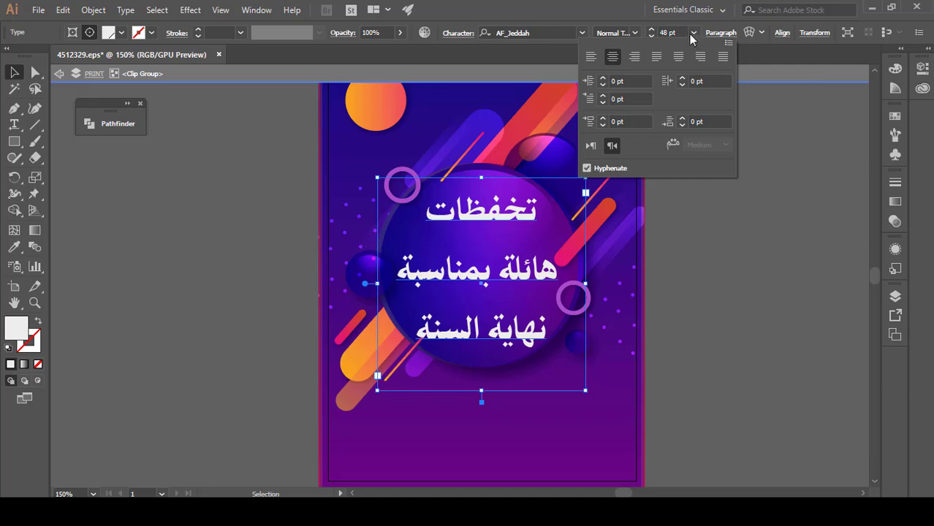
Step: Tighten the line spacing of all three lines of the Arabic text so they sit closely together
click(694, 40)
key(t)
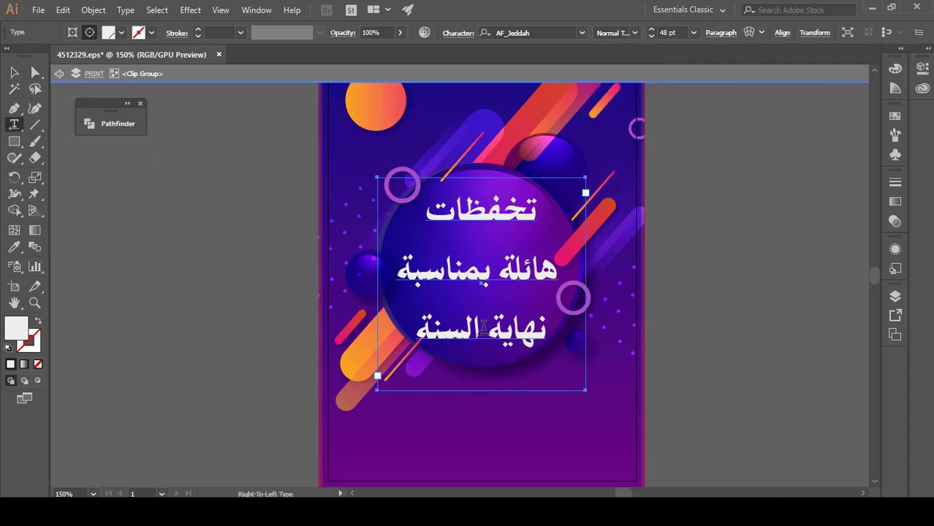
click(482, 327)
key(ctrl+a)
key(ctrl+a)
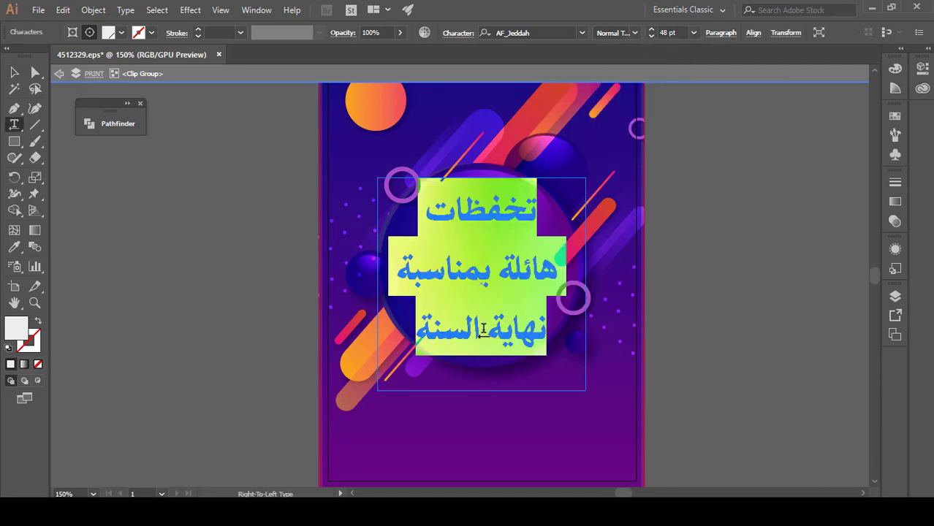
key(alt+Up)
key(alt+Up)
key(alt+Up)
key(alt+Up)
key(alt+Up)
key(alt+Up)
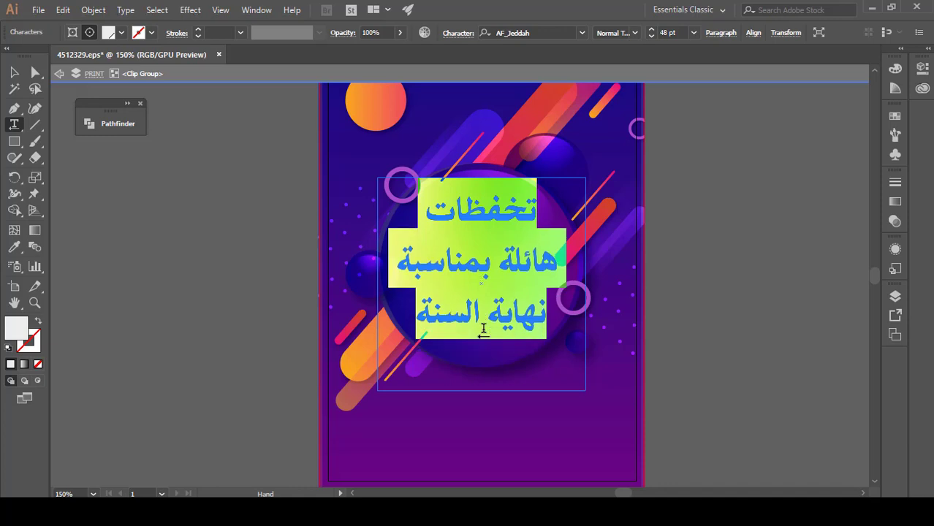
key(alt+Up)
key(alt+Up)
key(alt+Up)
Step: Move the three-line Arabic text down to the middle of the large circle
click(14, 72)
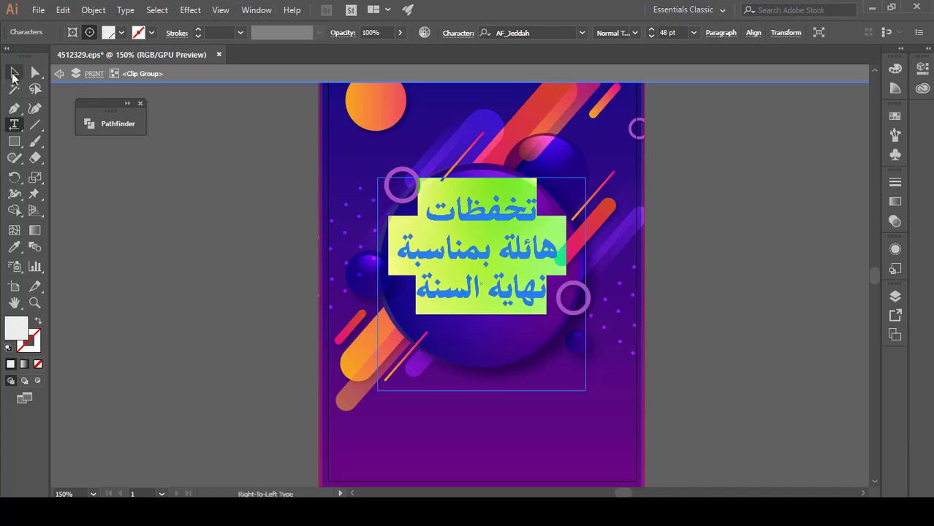
drag(505, 256, 504, 280)
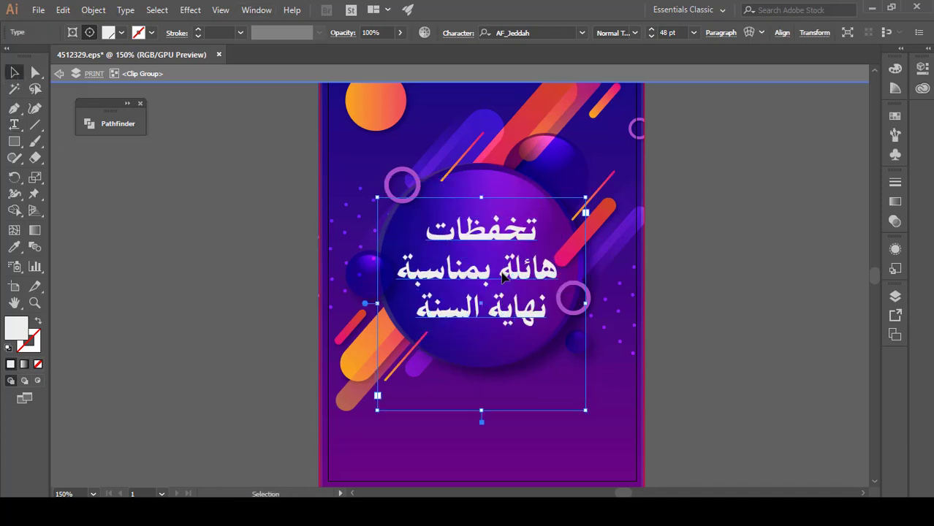
click(163, 278)
Step: Recolor only the word "تخفظات" in the first line of the Arabic text to yellow
key(t)
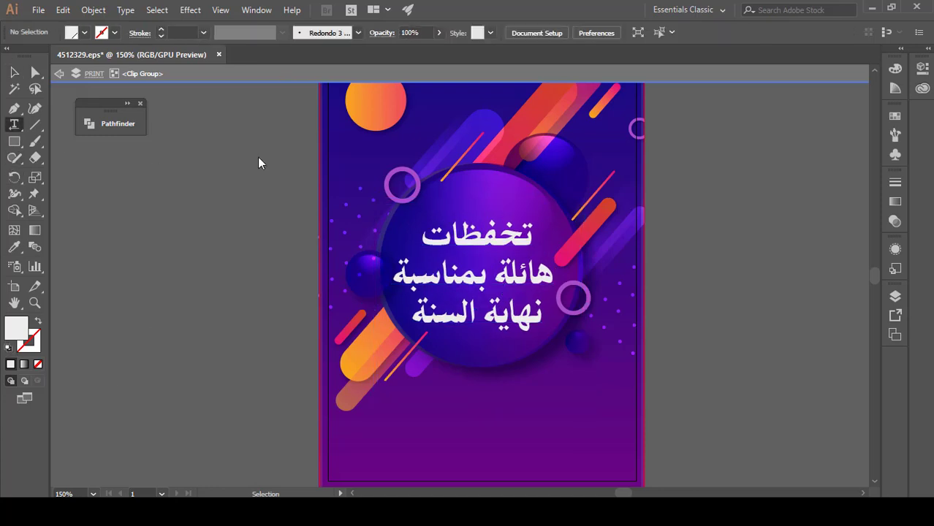
click(508, 242)
key(ctrl+a)
double_click(508, 241)
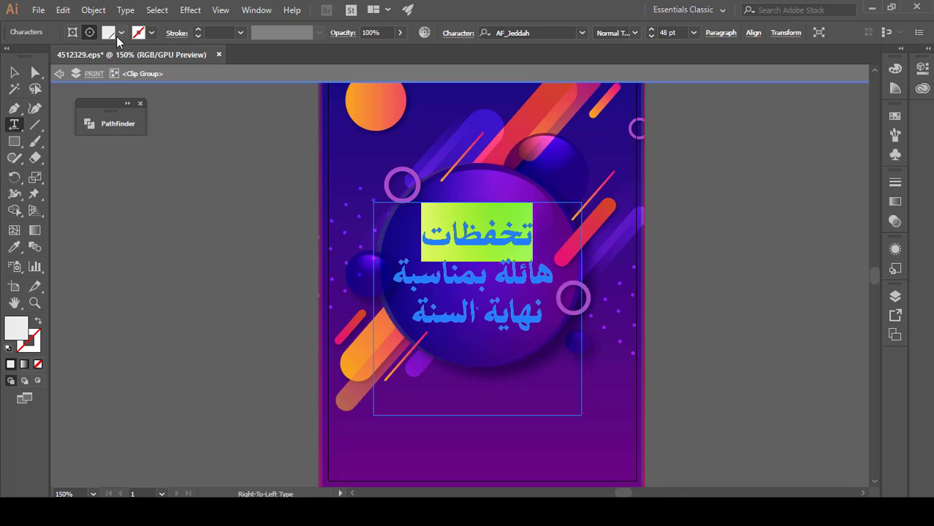
double_click(15, 333)
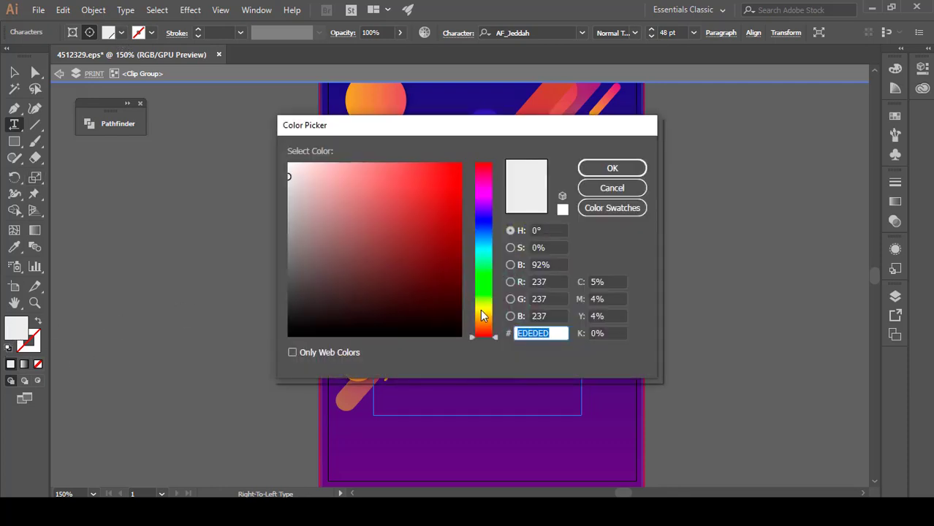
click(482, 316)
key(Return)
key(Escape)
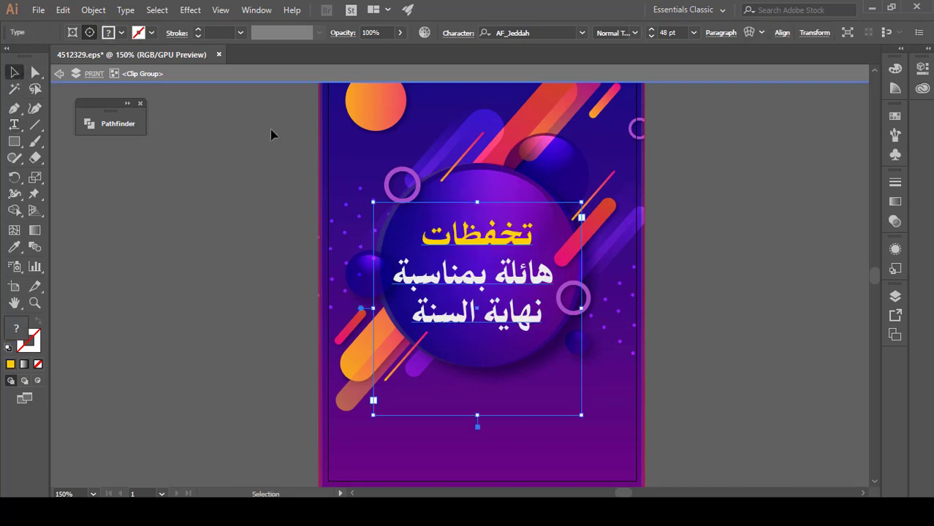
Step: Draw a small text frame beside the orange circle near the flyer's upper edge and enter "اكتوبر"
key(t)
scroll(270, 135, up, 3)
drag(488, 126, 417, 175)
text(اكتو)
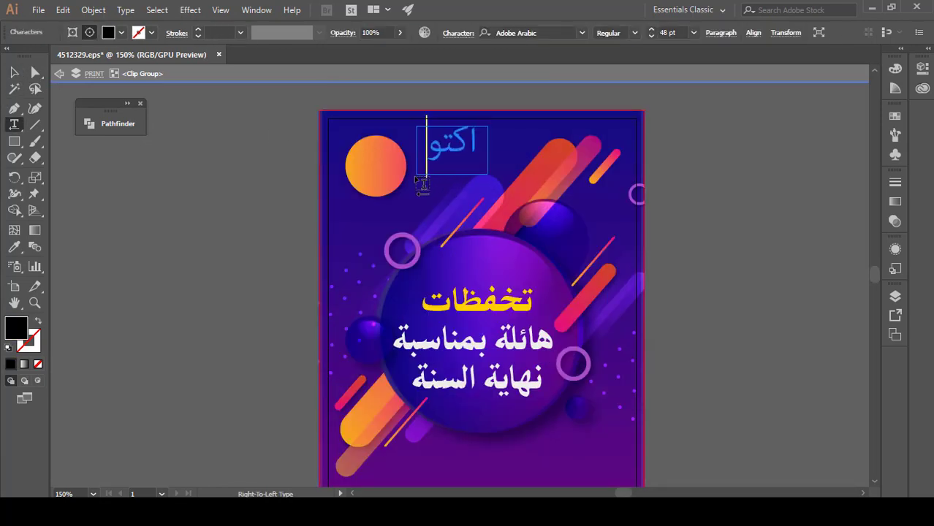
text(ب)
Step: Reduce the month text beside the orange circle to 29 pt
key(ctrl+a)
click(649, 36)
click(651, 36)
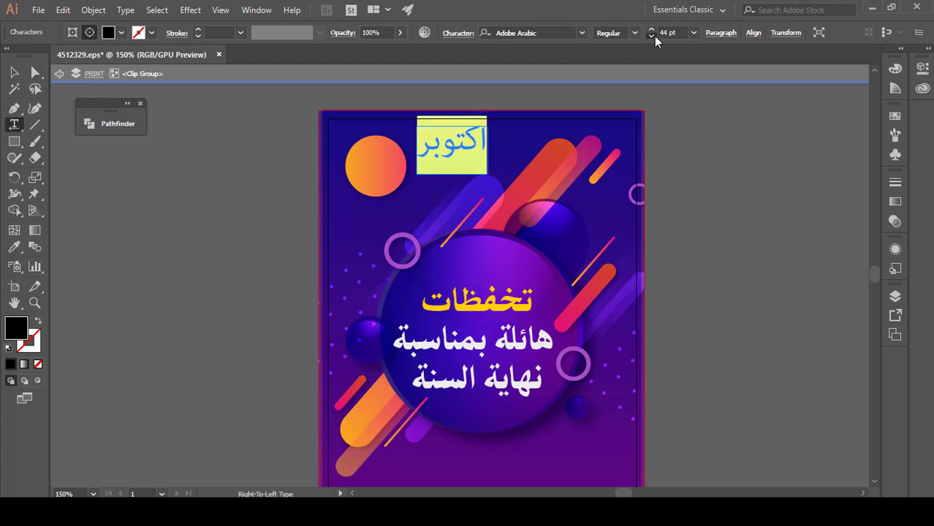
click(654, 36)
click(655, 36)
click(656, 35)
click(657, 35)
click(656, 36)
click(657, 36)
click(656, 36)
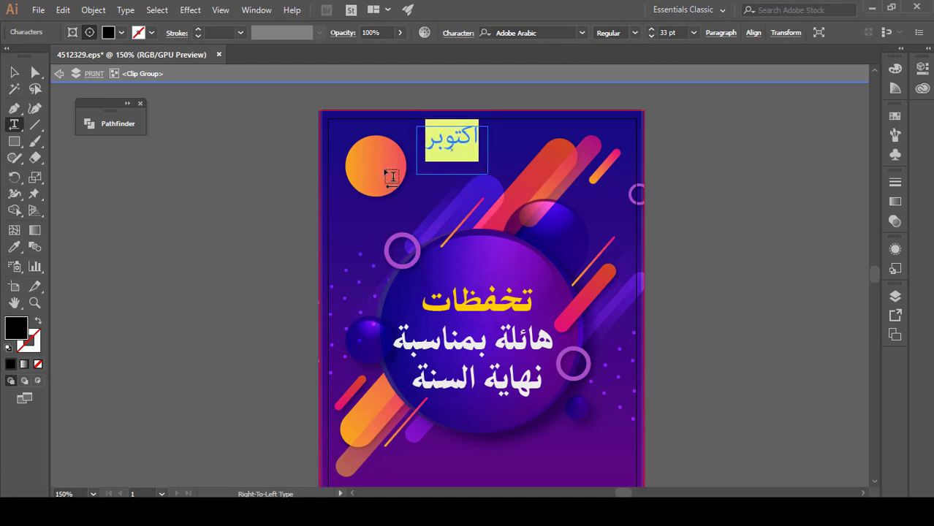
click(654, 36)
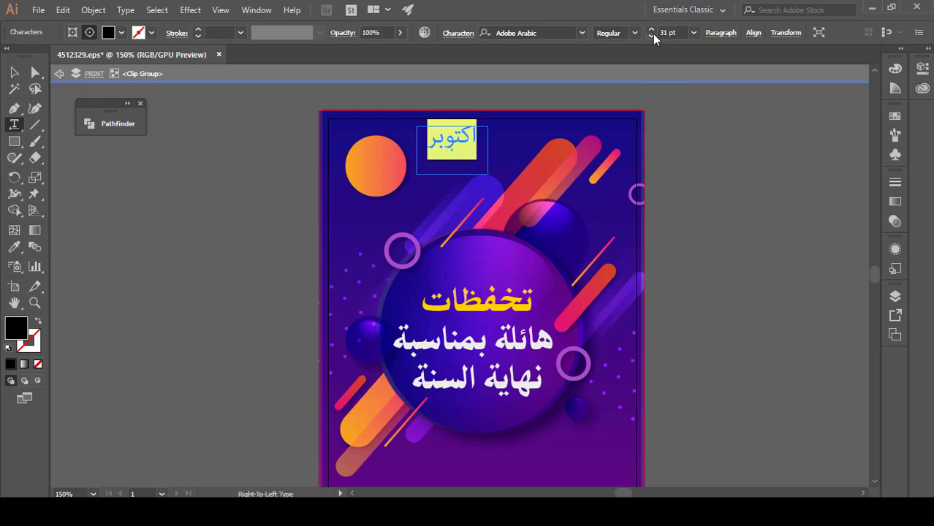
click(654, 36)
click(654, 36)
click(654, 36)
Step: Replace the Arabic month name with "Oct", using a capital only for the first letter
text(ه)
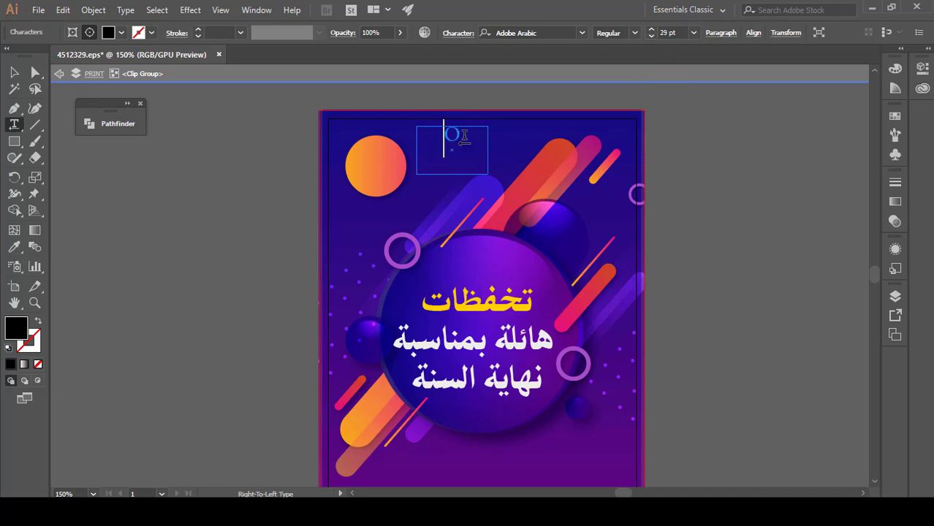
text(CT)
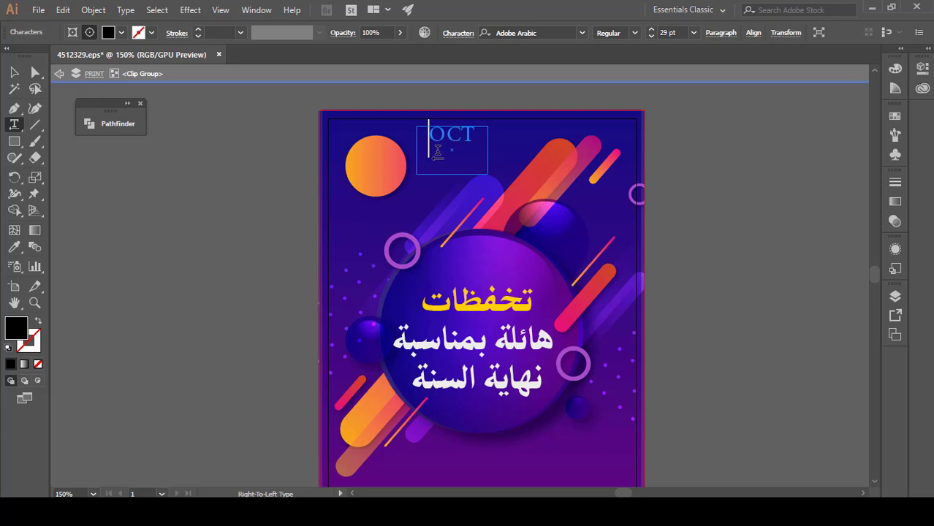
drag(447, 141, 474, 146)
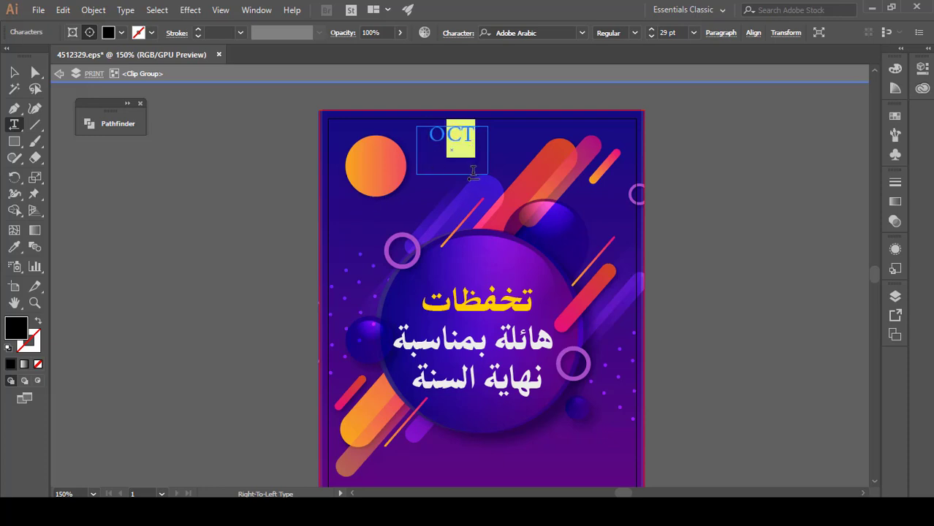
text(c)
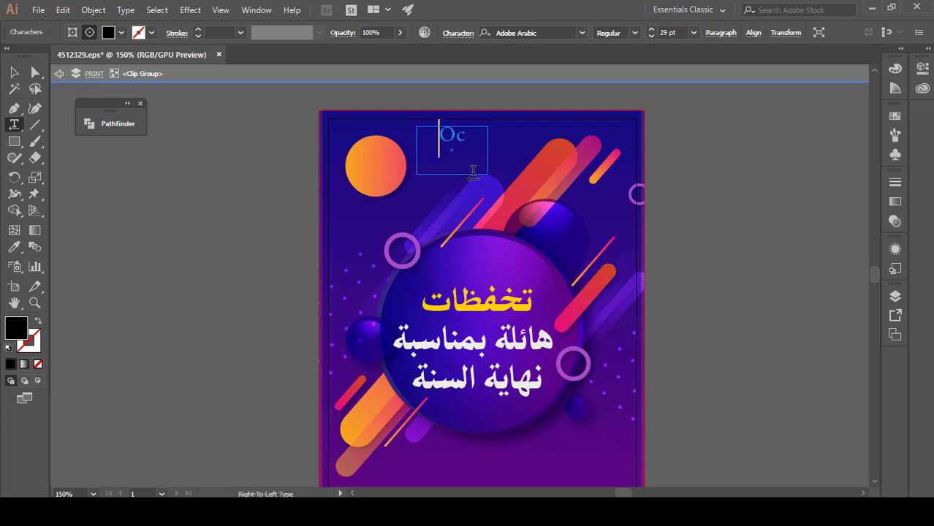
text(t)
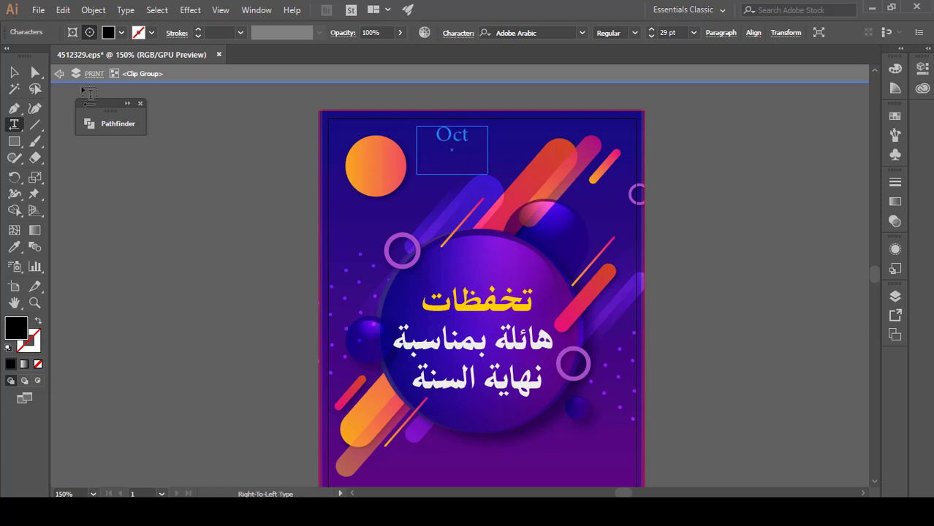
Step: Move the "Oct" text frame onto the lower half of the orange circle
key(Escape)
drag(428, 143, 352, 179)
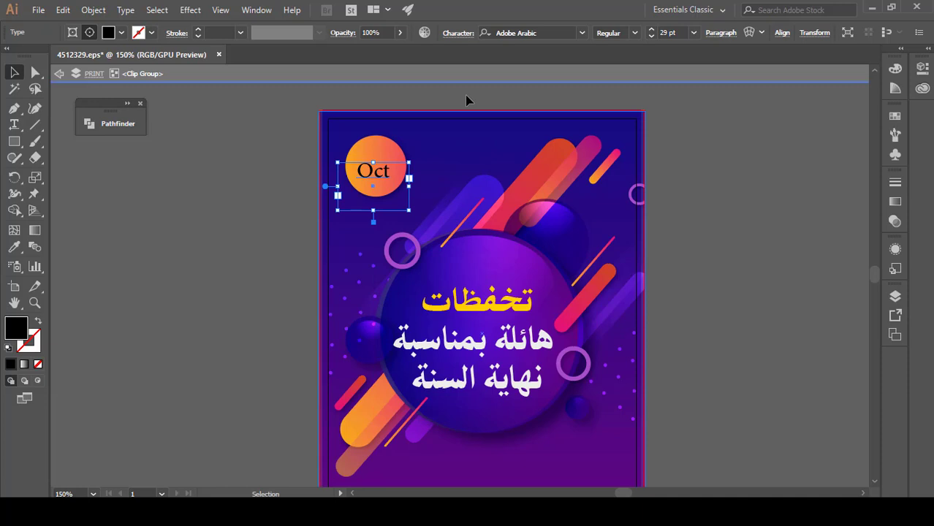
click(635, 33)
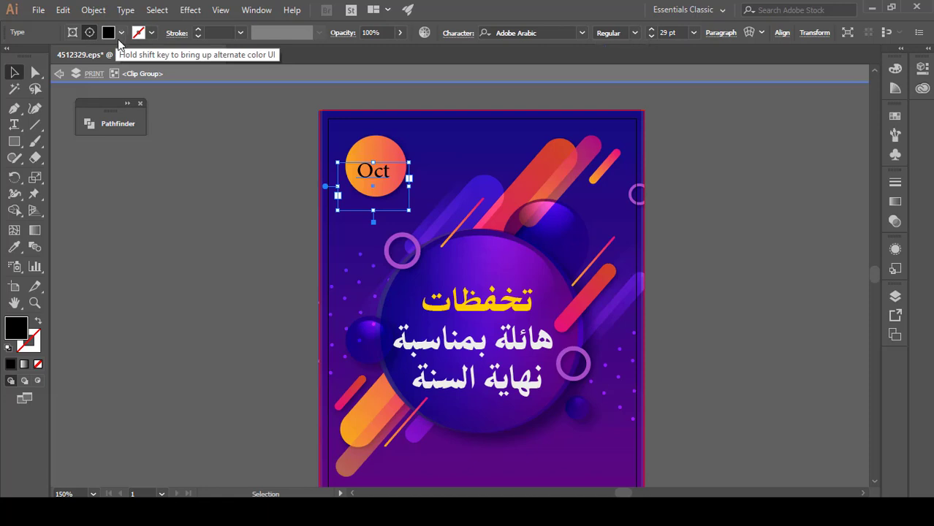
Step: Fill the "Oct" text with the off-white swatch and set its size to 35 pt
click(14, 124)
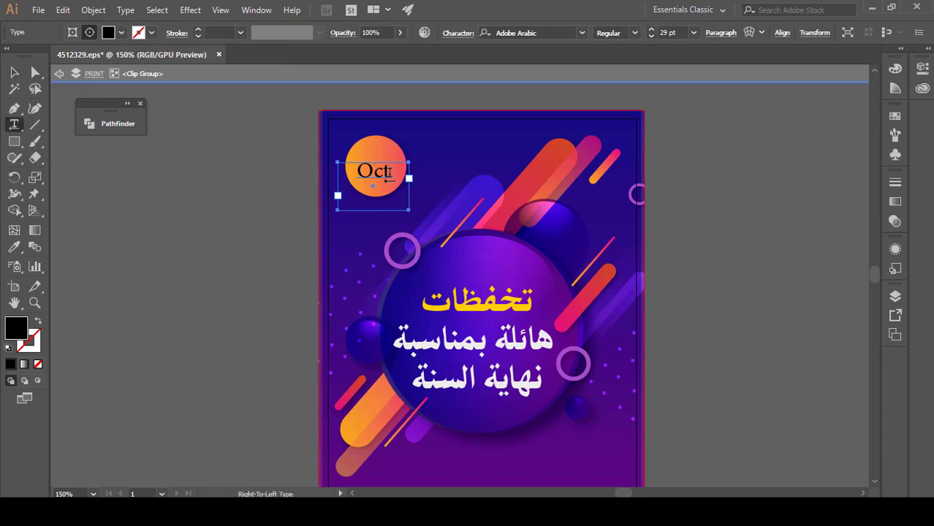
double_click(381, 172)
click(121, 32)
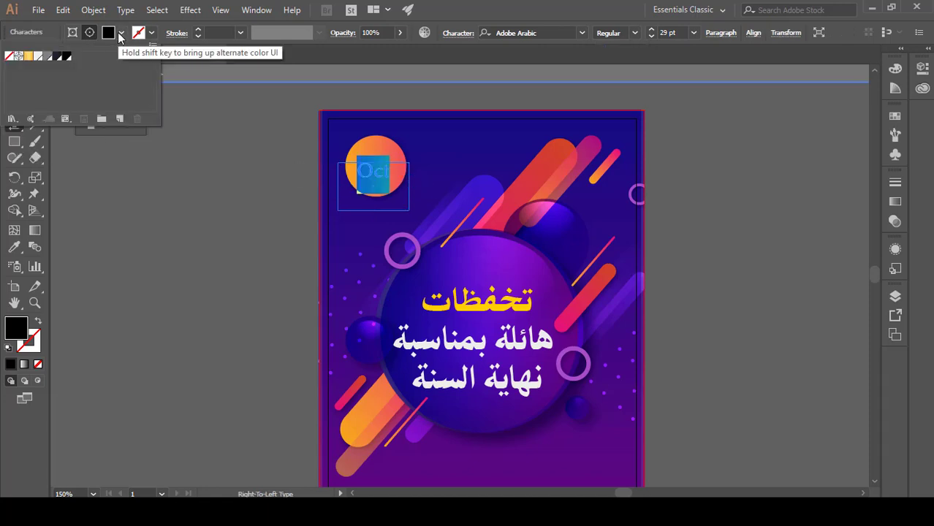
click(39, 56)
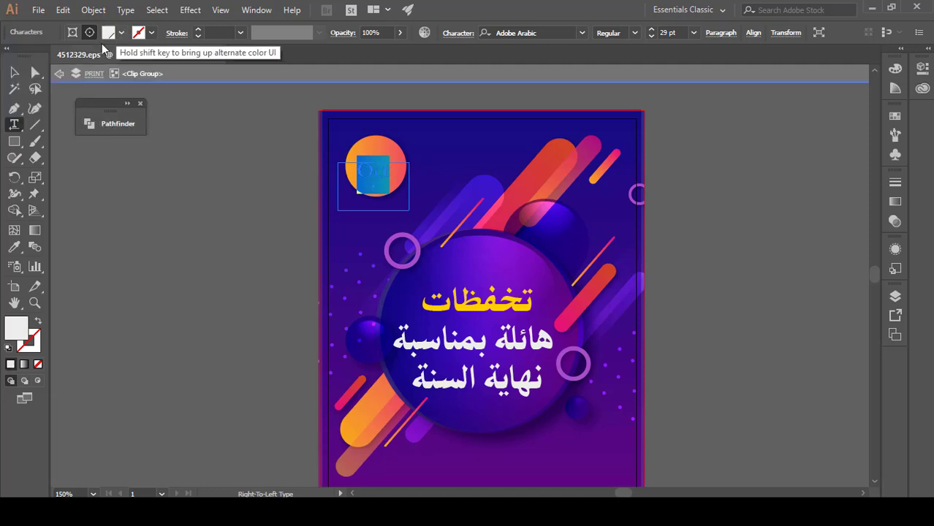
click(13, 73)
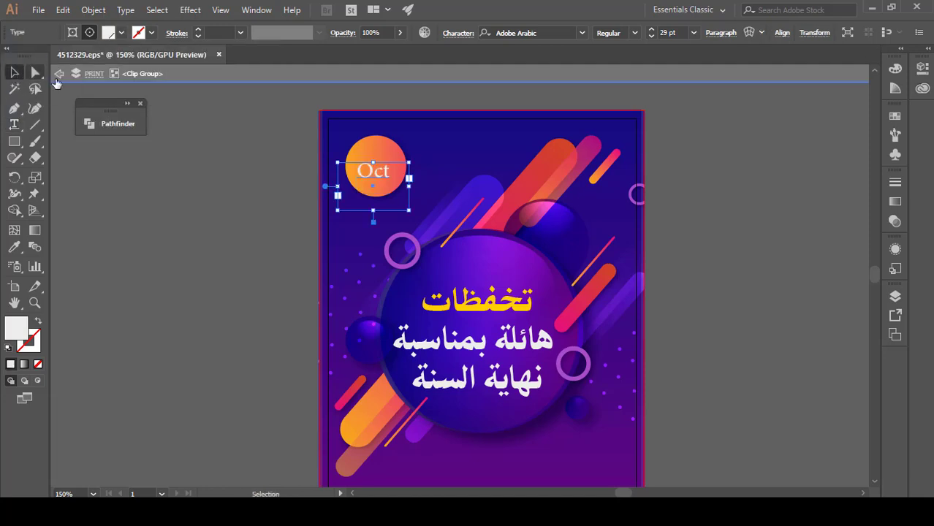
click(652, 32)
click(652, 32)
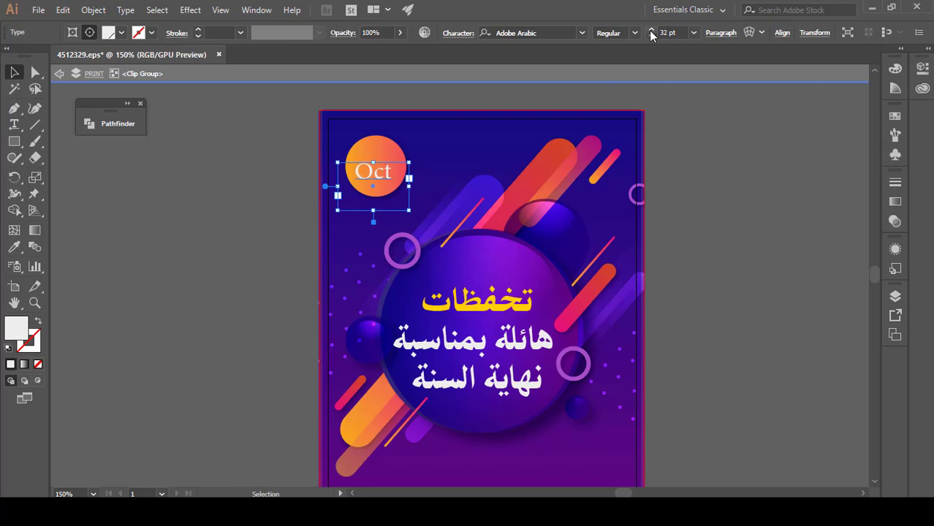
click(651, 32)
Step: Duplicate the "Oct" text frame just beside the orange circle and change the copy's text to "31"
drag(374, 173, 441, 142)
click(14, 125)
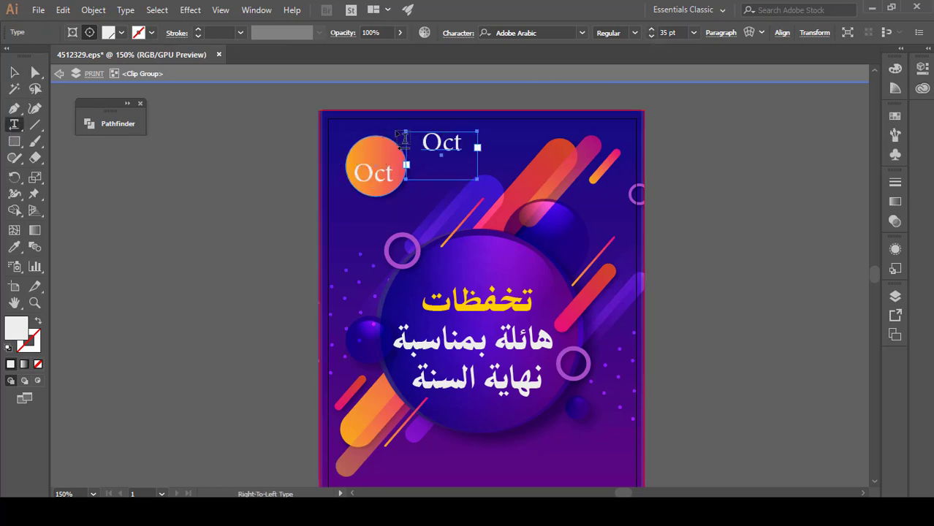
double_click(443, 144)
text(31)
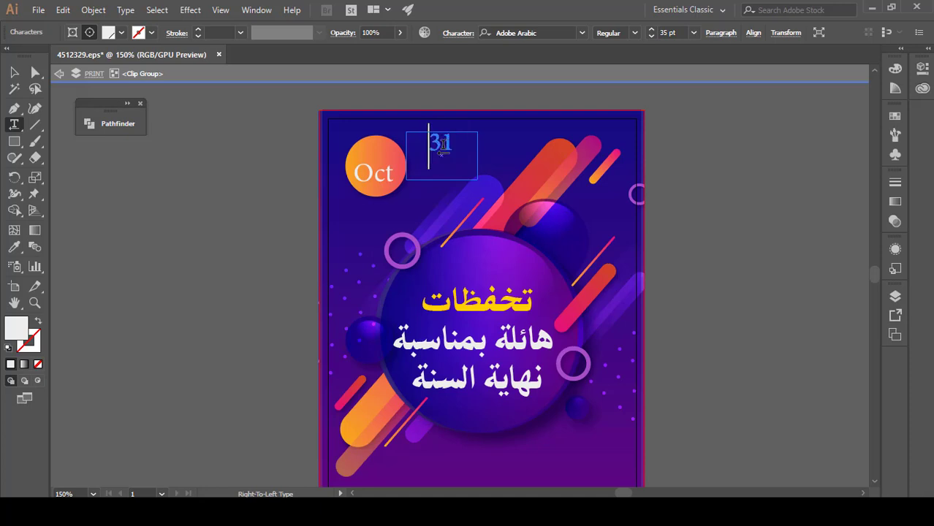
Step: Set the size of the "31" text to 41 pt
double_click(442, 144)
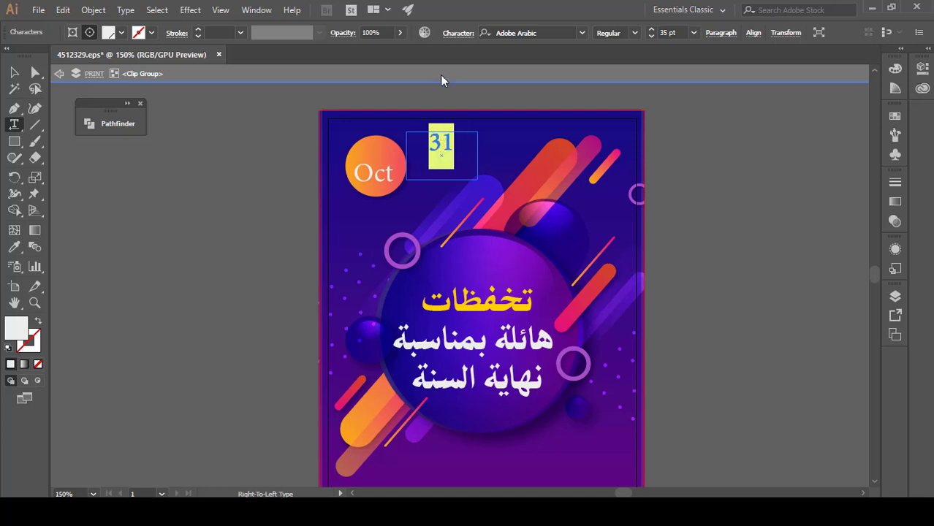
click(652, 29)
click(651, 29)
click(652, 30)
click(651, 29)
click(652, 29)
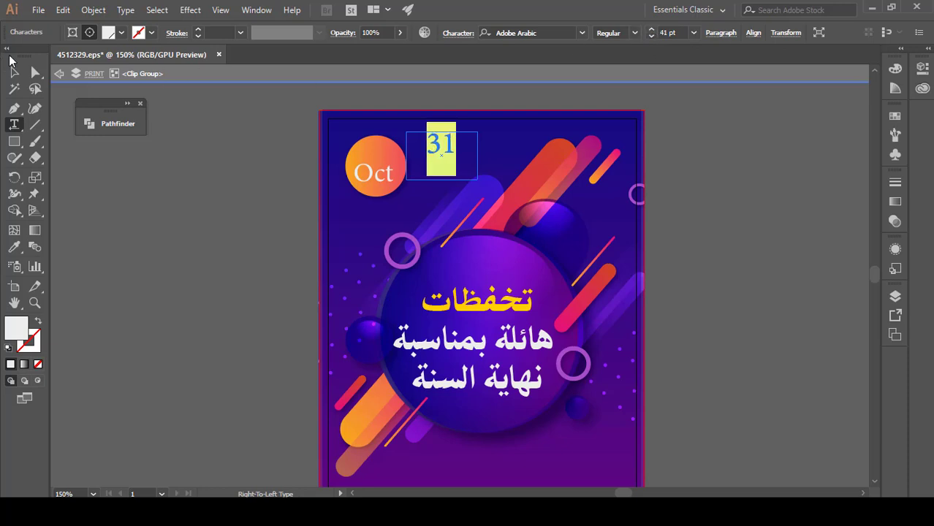
Step: Move the "31" text onto the orange circle, directly above "Oct"
click(14, 72)
drag(435, 146, 376, 154)
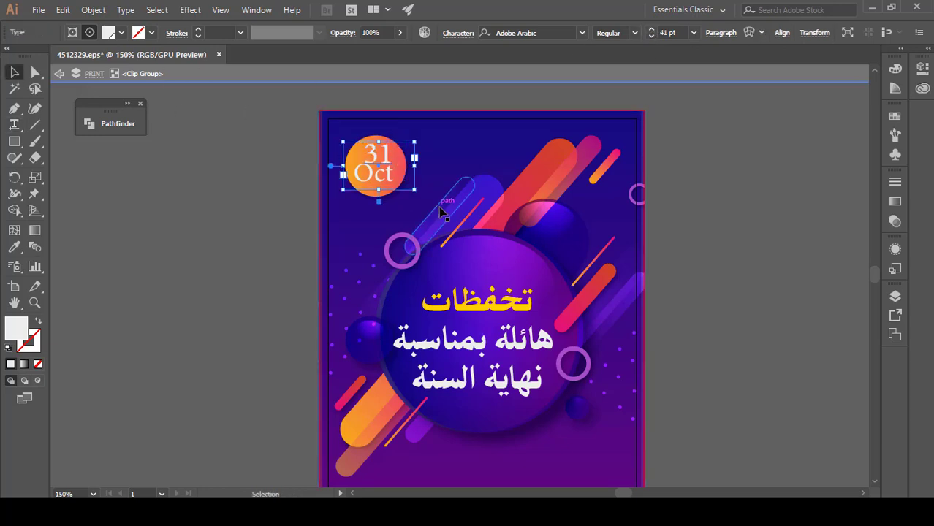
click(192, 277)
click(376, 186)
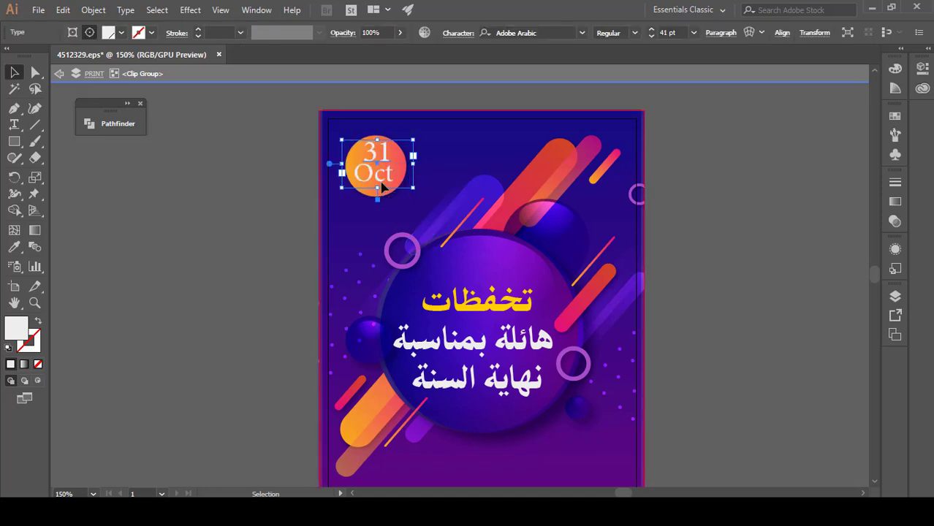
key(ctrl+shift+a)
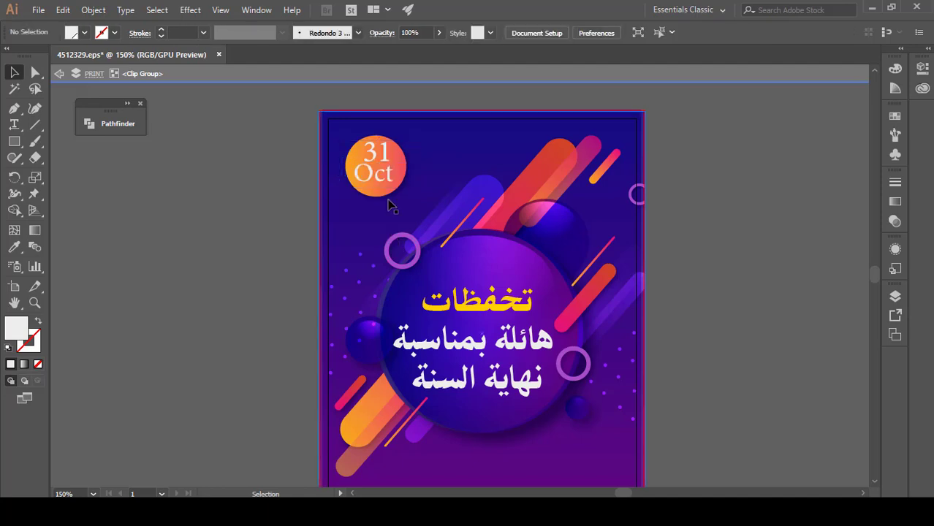
Step: Shift "Oct" slightly down and right and "31" slightly left to center the date in the orange circle
click(356, 177)
shift+click(368, 155)
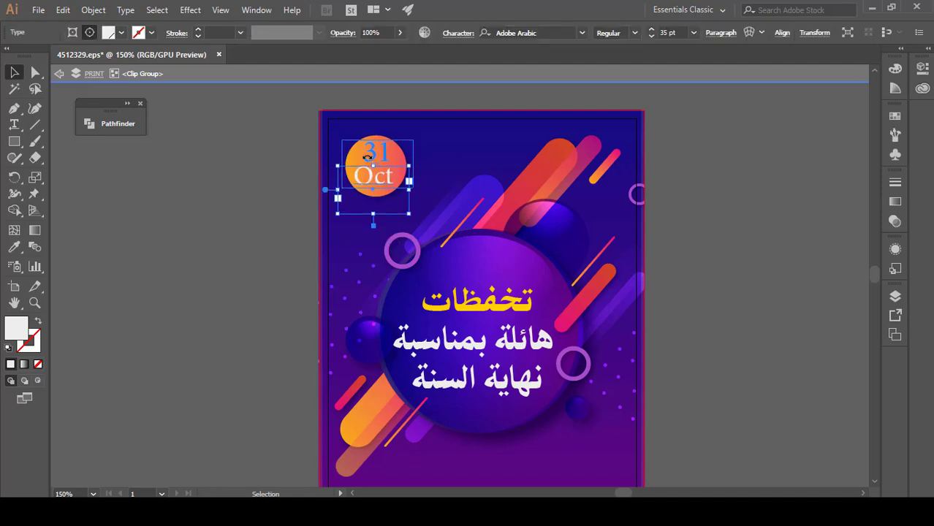
key(Right)
click(223, 230)
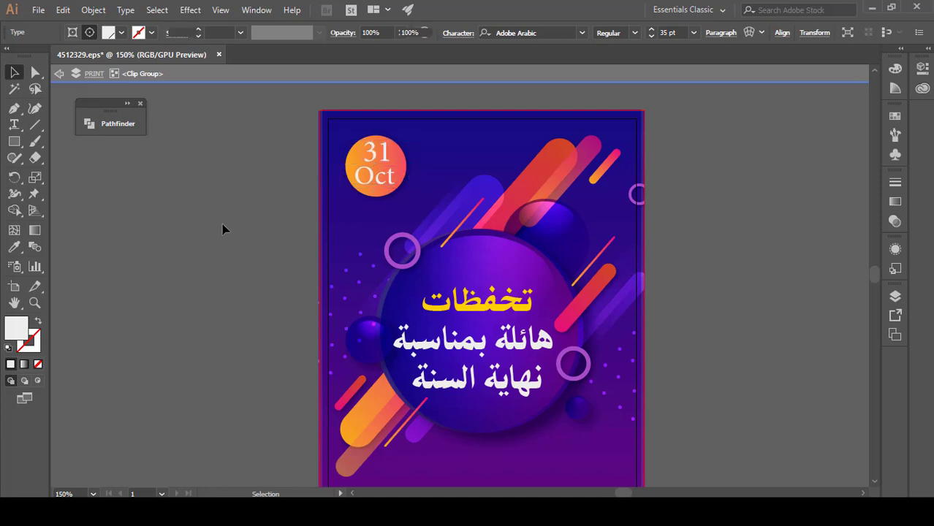
click(375, 151)
key(Left)
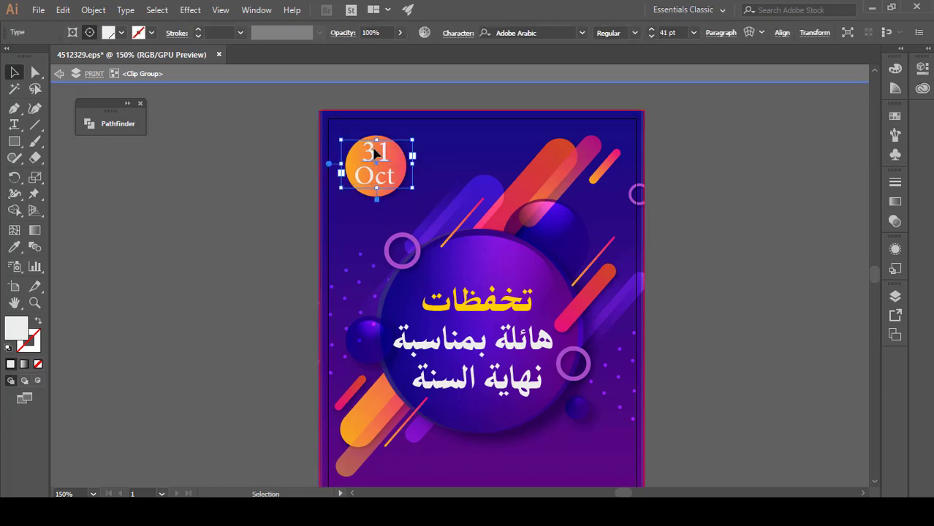
Step: Add a text frame below the large circle across the flyer's lower area with the text "ميلانو مول"
click(244, 198)
scroll(463, 304, down, 3)
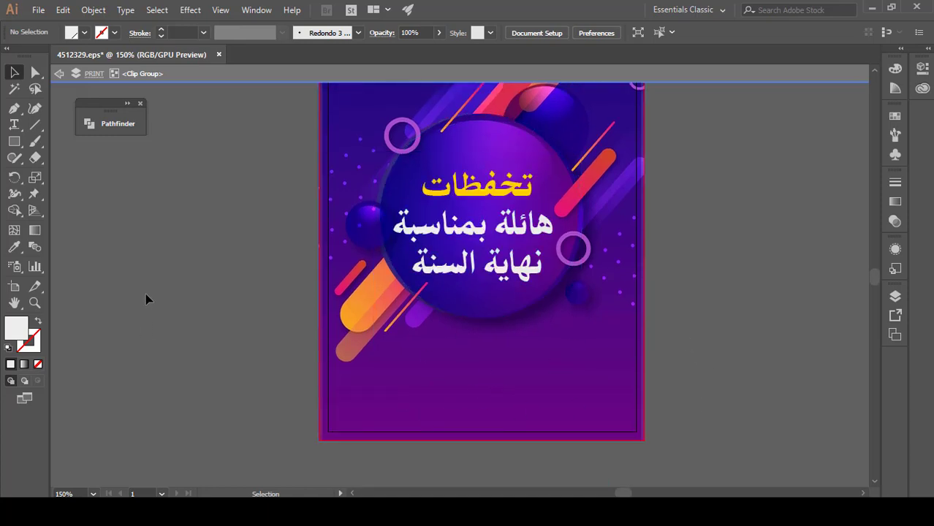
click(488, 185)
key(ctrl+shift+a)
click(14, 124)
drag(614, 348, 344, 398)
text(نو مول)
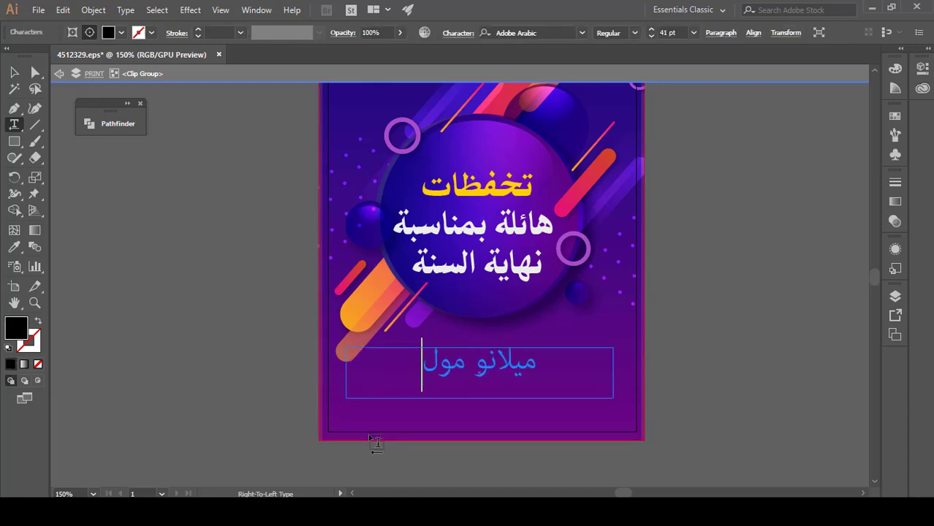
Step: Set the "ميلانو مول" text to the Alhurra font at 32 pt
key(ctrl+a)
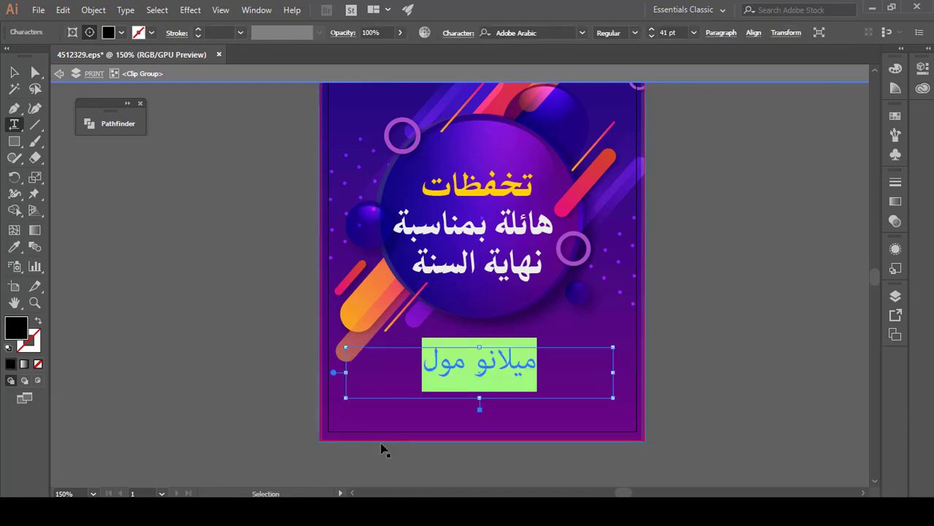
click(582, 33)
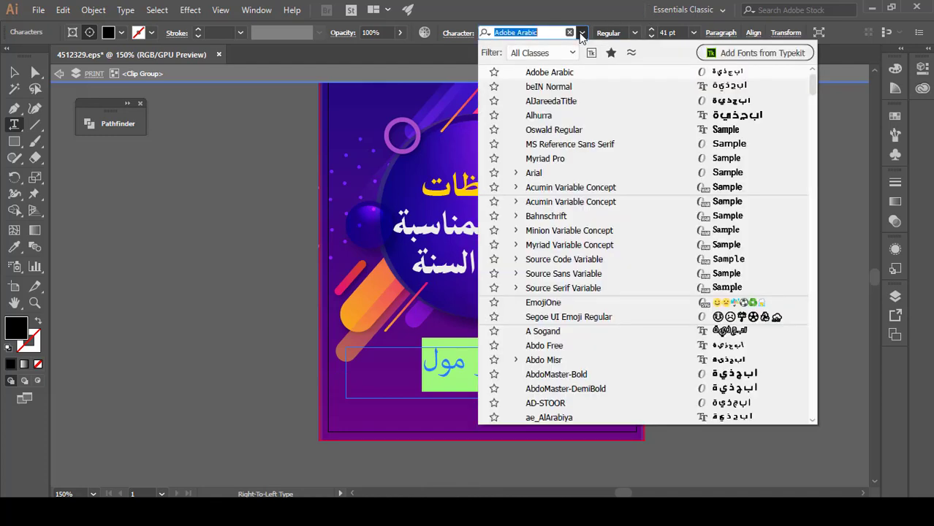
click(566, 115)
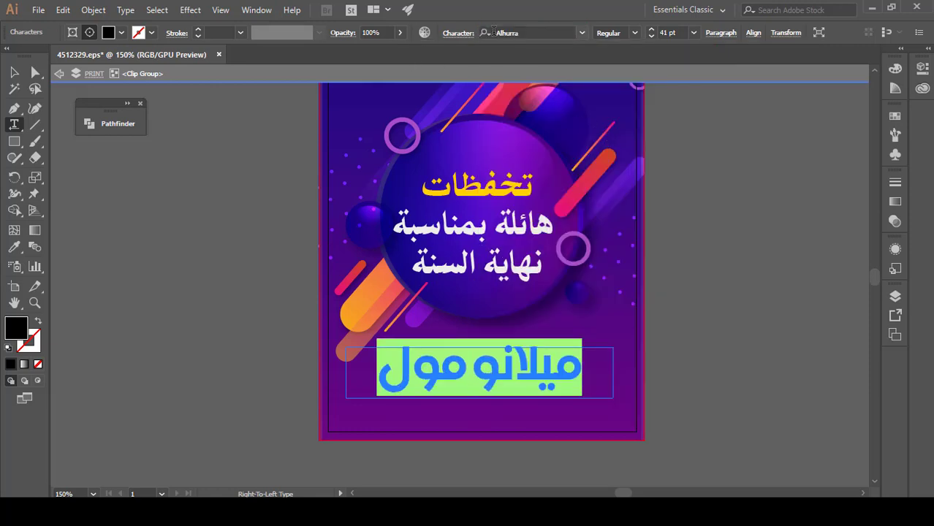
click(654, 36)
click(655, 36)
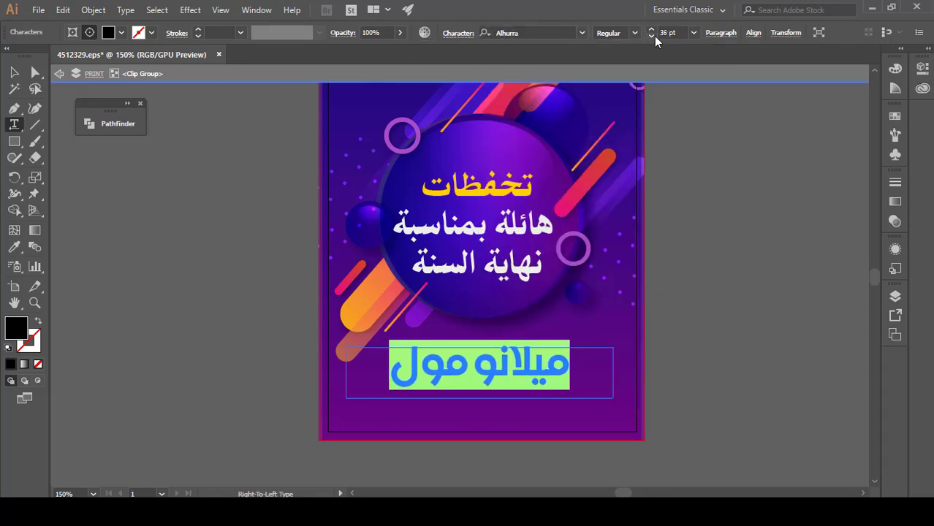
click(654, 36)
click(654, 36)
click(654, 35)
click(654, 36)
click(654, 36)
click(654, 36)
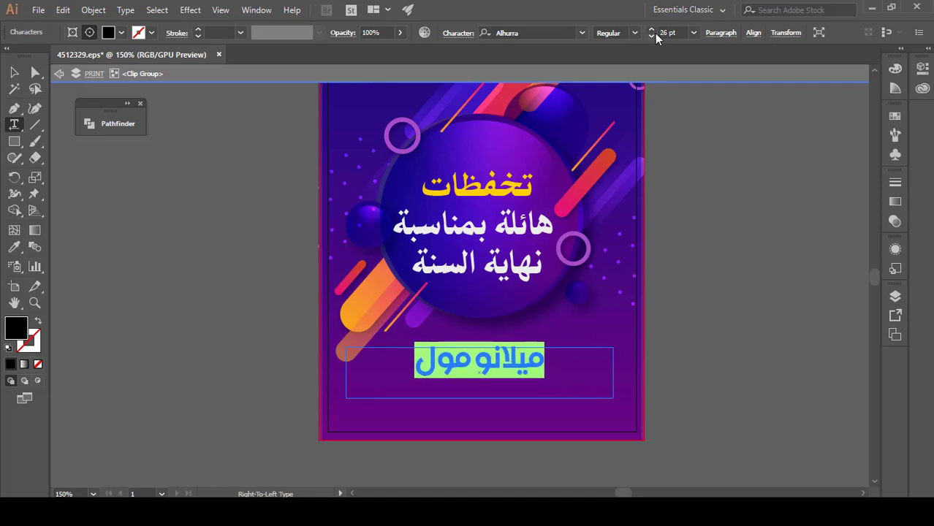
click(651, 30)
click(651, 30)
click(651, 30)
click(651, 30)
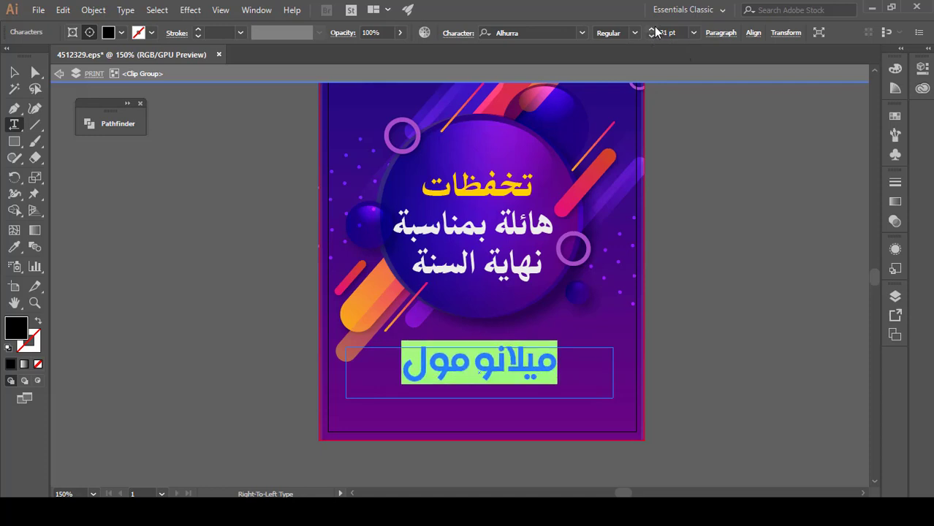
click(651, 30)
click(651, 30)
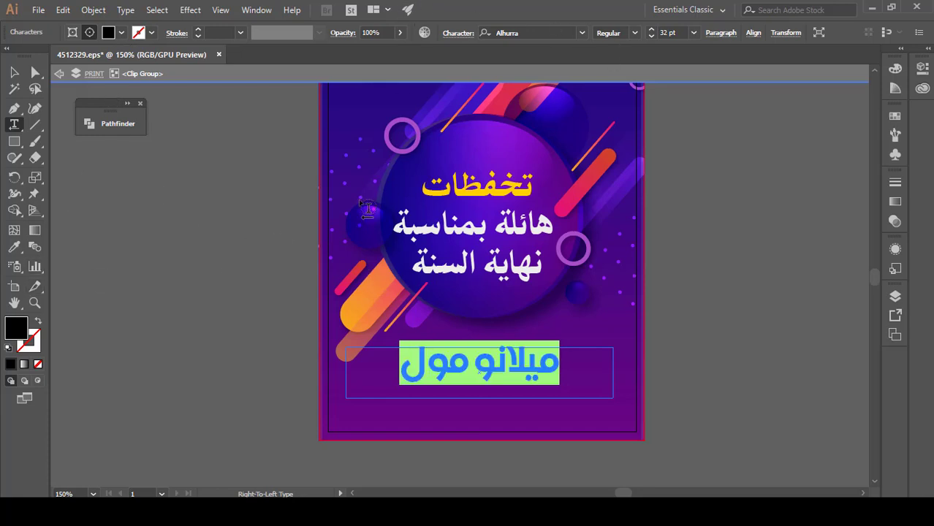
Step: Fill the "ميلانو مول" text with the light grey swatch
double_click(16, 333)
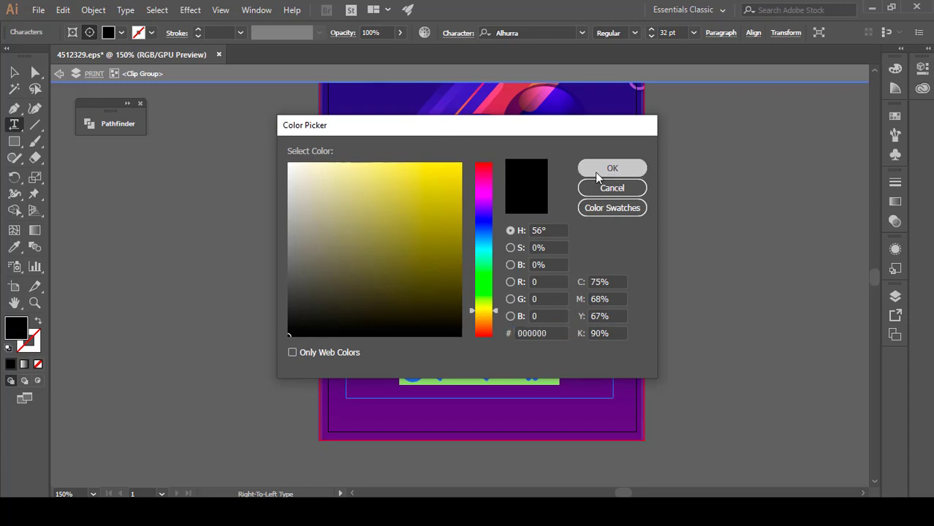
click(613, 169)
click(16, 73)
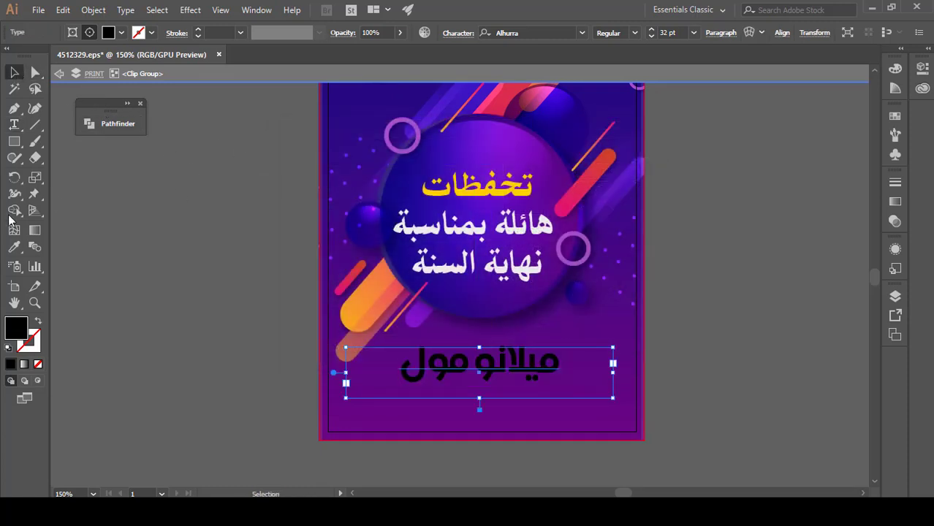
click(121, 32)
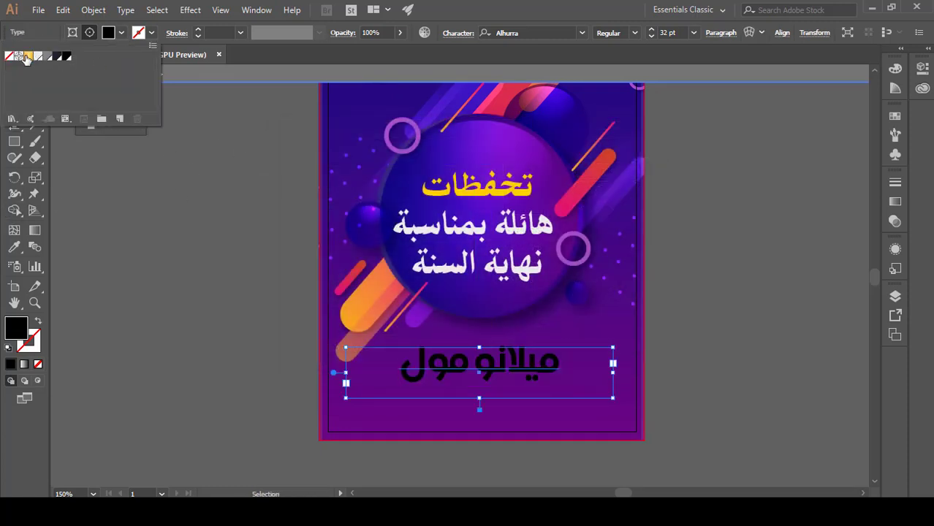
click(28, 57)
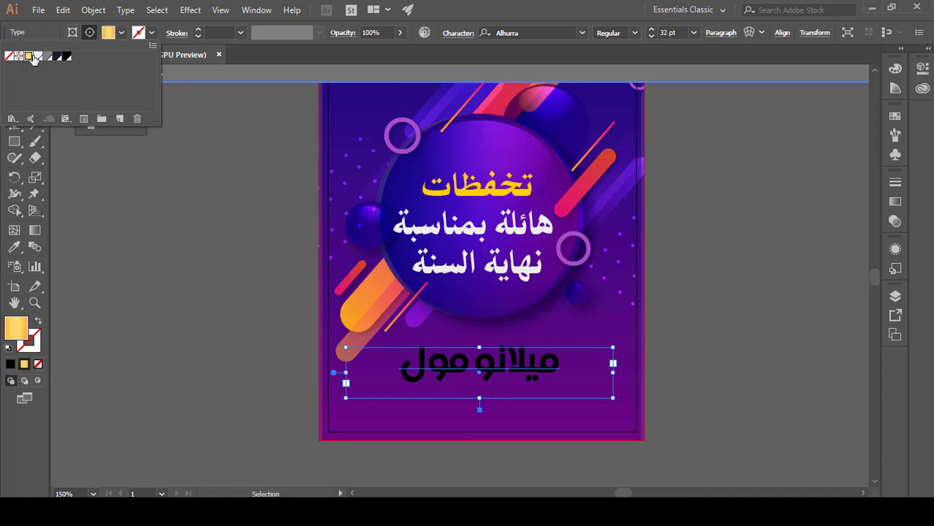
click(38, 56)
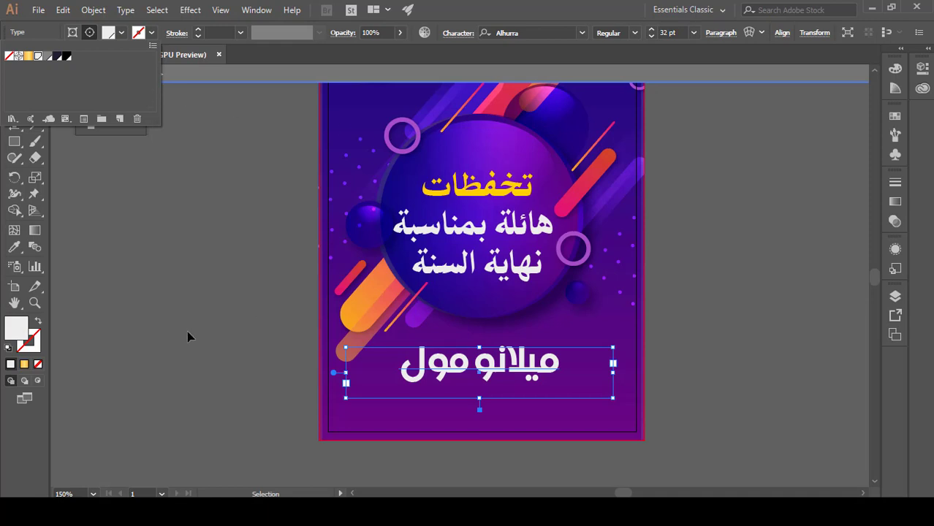
click(179, 357)
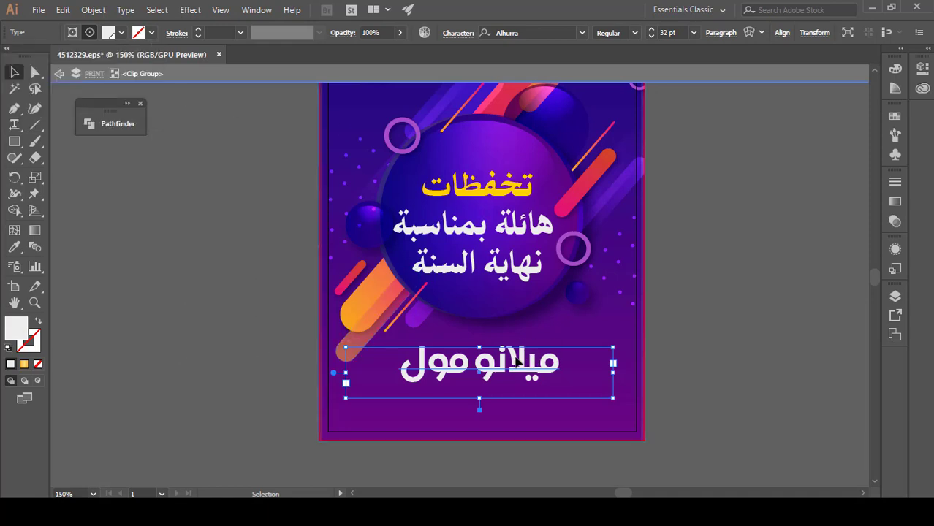
Step: Shift "ميلانو مول" slightly up and right, and place a duplicate of it directly below
drag(516, 360, 523, 359)
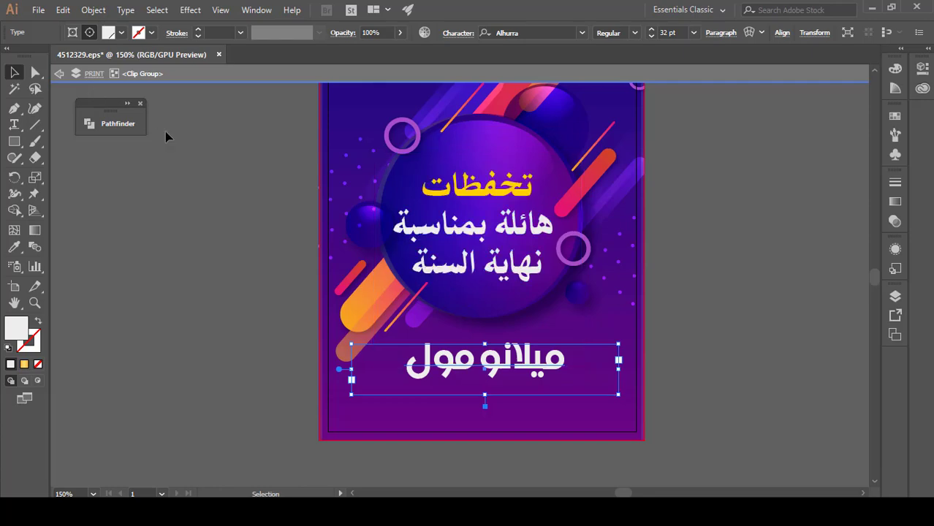
key(ctrl+plus)
key(ctrl+plus)
key(ctrl+plus)
drag(472, 298, 476, 417)
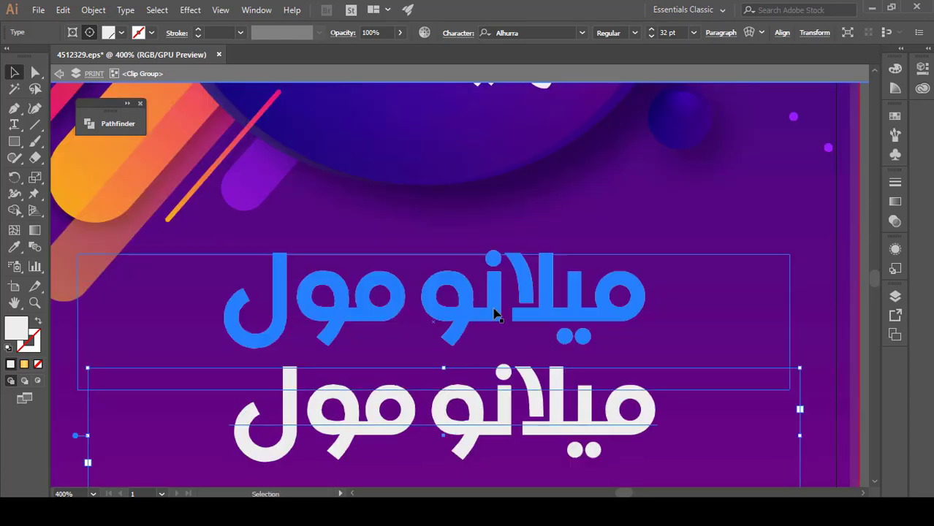
Step: Recolor the upper "ميلانو مول" text orange, FF9700
key(t)
triple_click(484, 292)
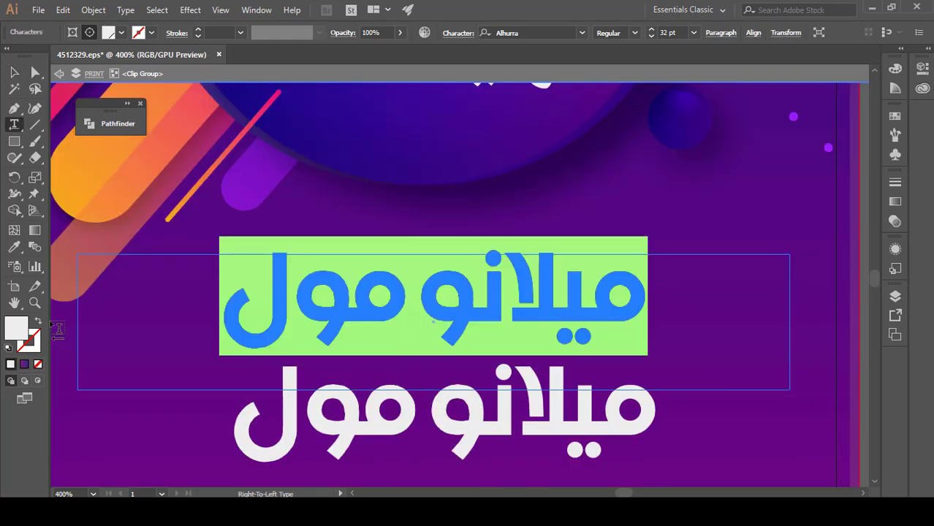
double_click(19, 329)
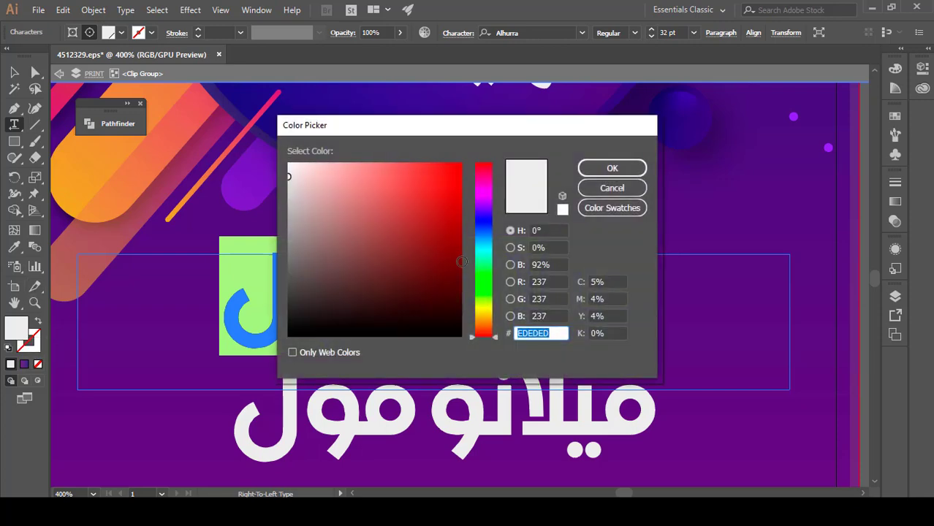
click(483, 315)
drag(428, 205, 462, 163)
drag(494, 320, 494, 325)
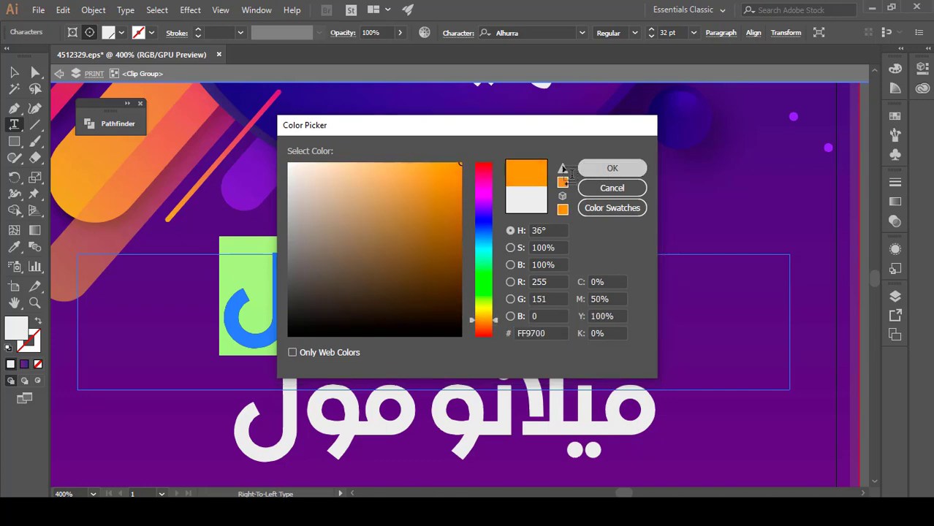
click(603, 168)
Step: Place the light grey "ميلانو مول" over the orange one, offset slightly up and right for a shadow effect
click(14, 71)
mouse_move(465, 307)
mouse_down()
mouse_move(468, 336)
mouse_move(463, 313)
mouse_up()
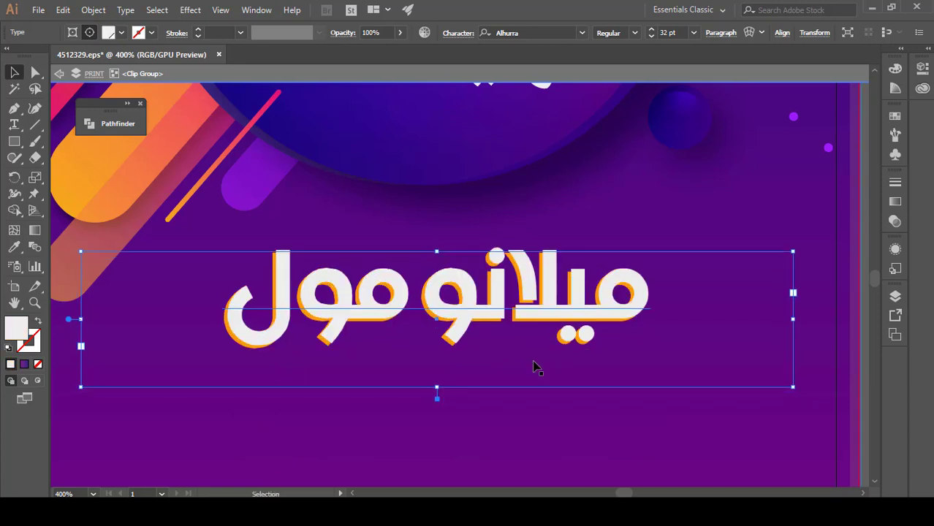
key(Down)
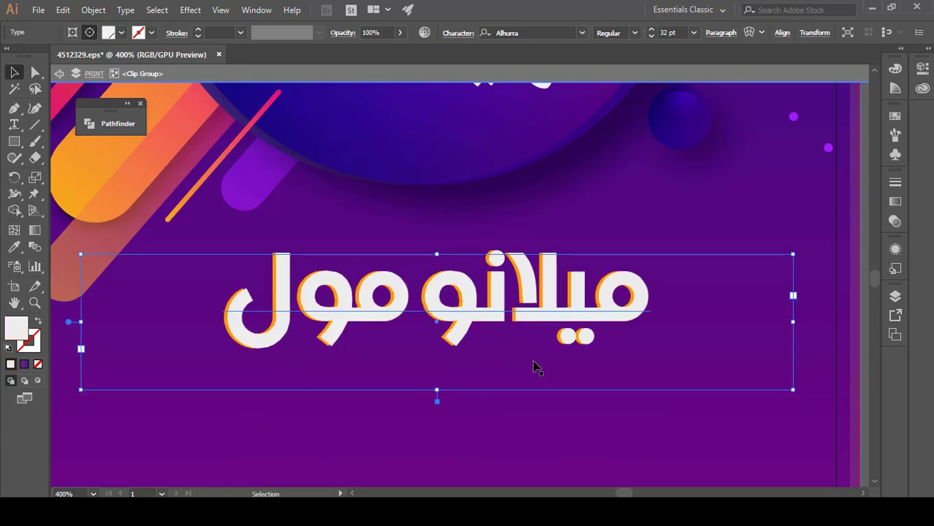
key(Right)
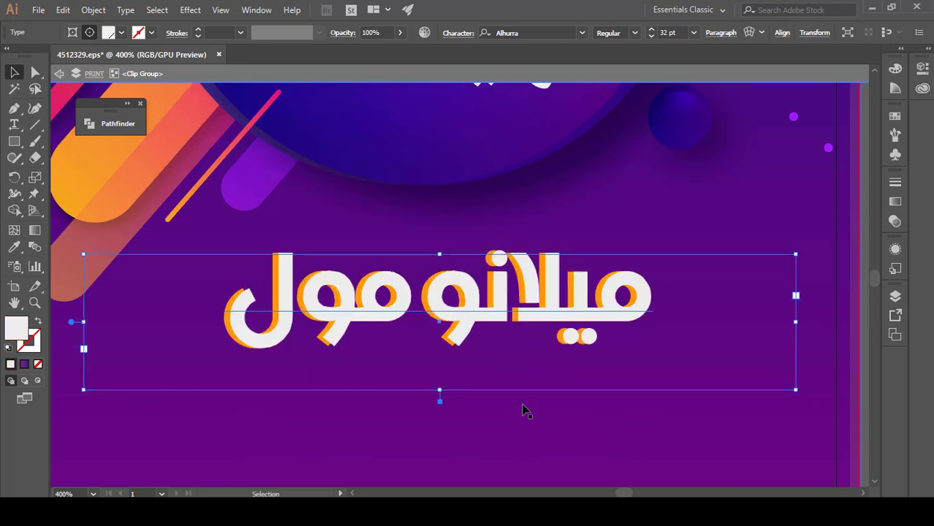
key(Left)
key(Up)
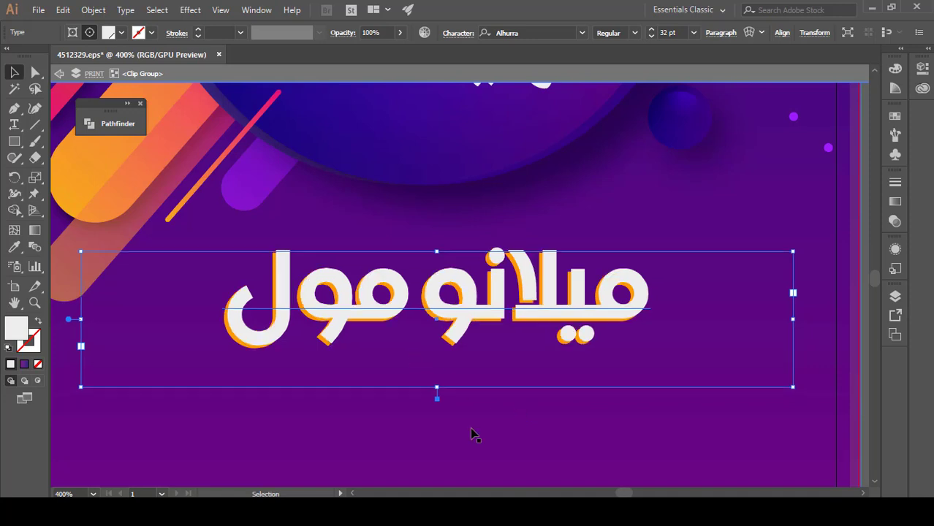
click(281, 437)
Step: Add a text frame beneath "ميلانو مول" near the flyer's lower edge with the text "العنوان"
scroll(361, 411, down, 4)
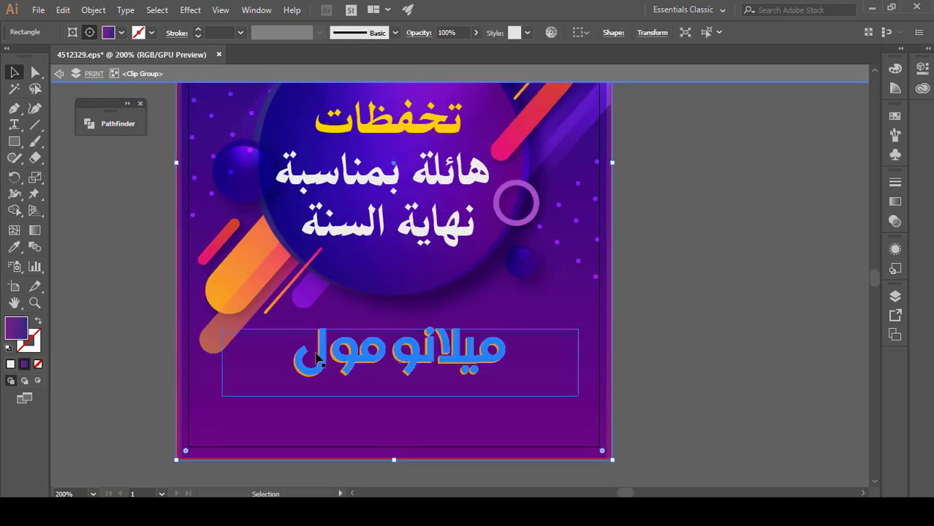
click(14, 124)
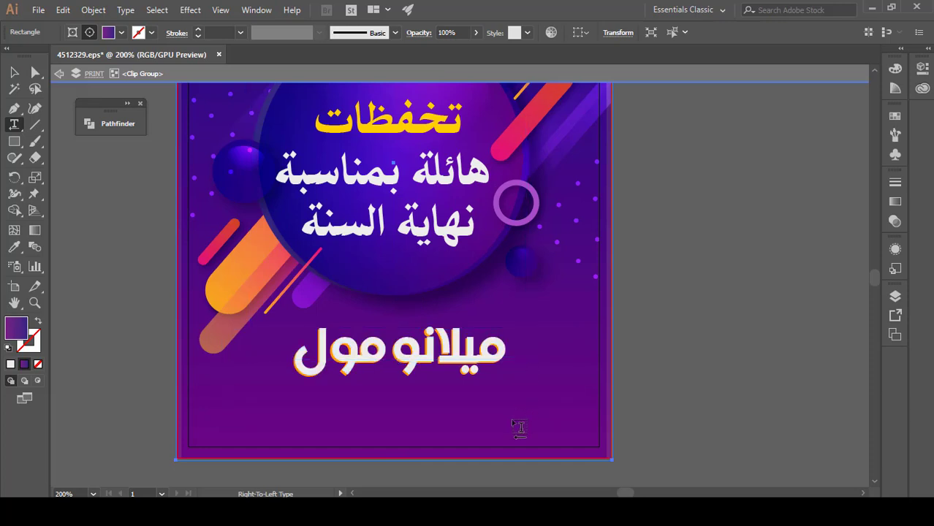
drag(554, 401, 227, 438)
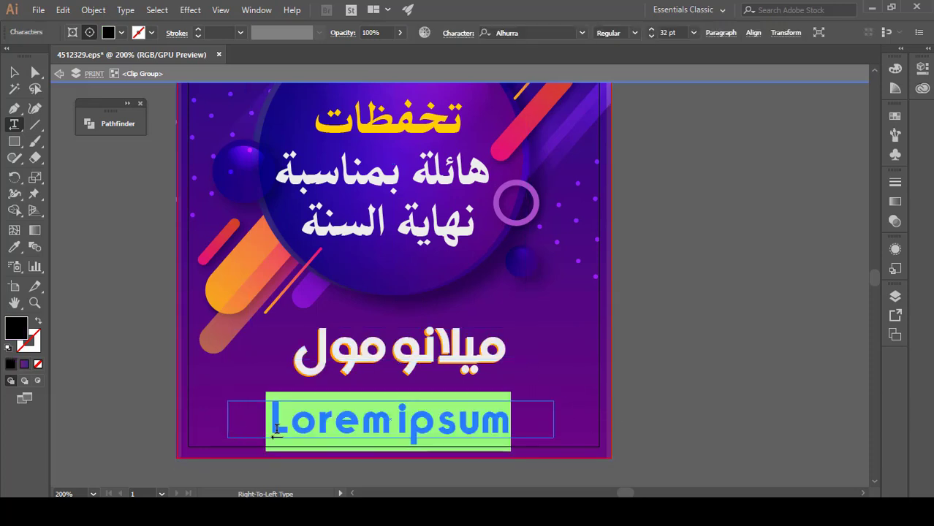
text(العنوان)
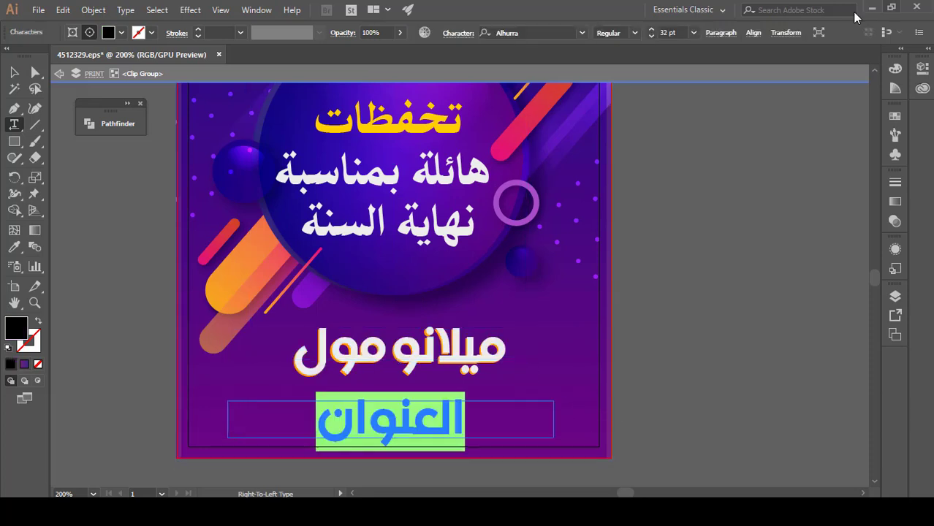
Step: Set the "العنوان" text to the AlJareedaTitle font at 13 pt
click(579, 37)
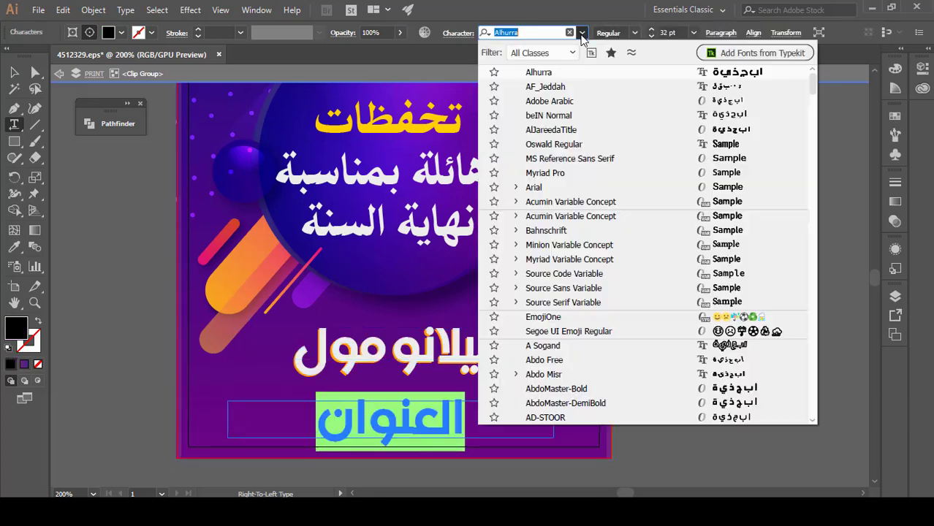
click(572, 129)
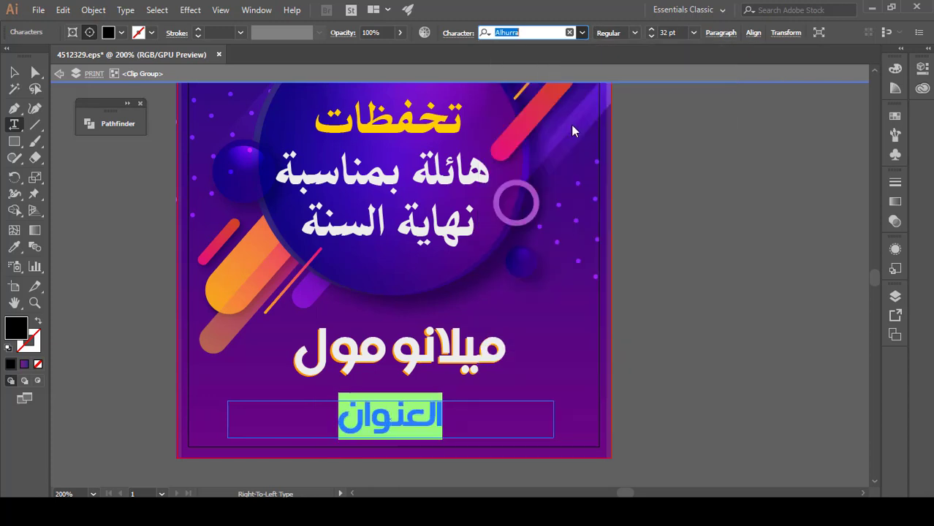
click(651, 36)
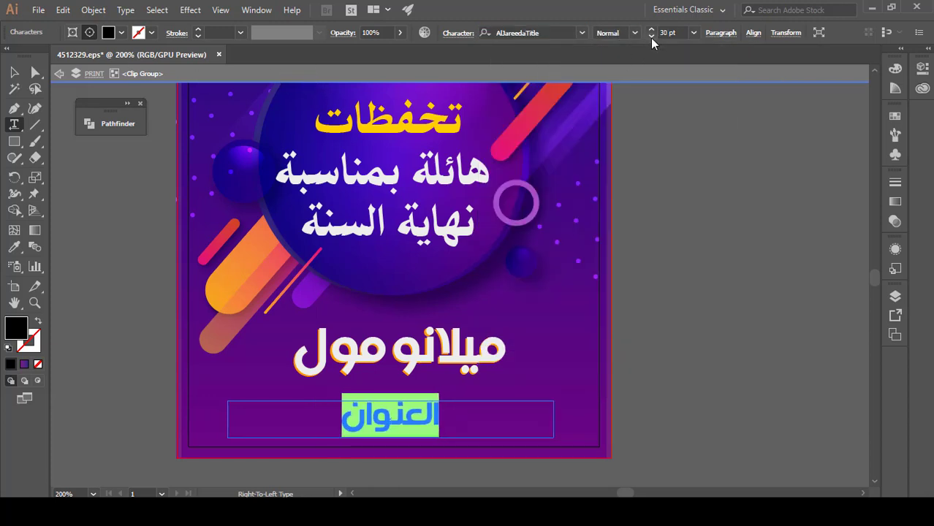
Step: Extend the "العنوان" line with a vertical bar and the mall's address: country, city and district
click(367, 413)
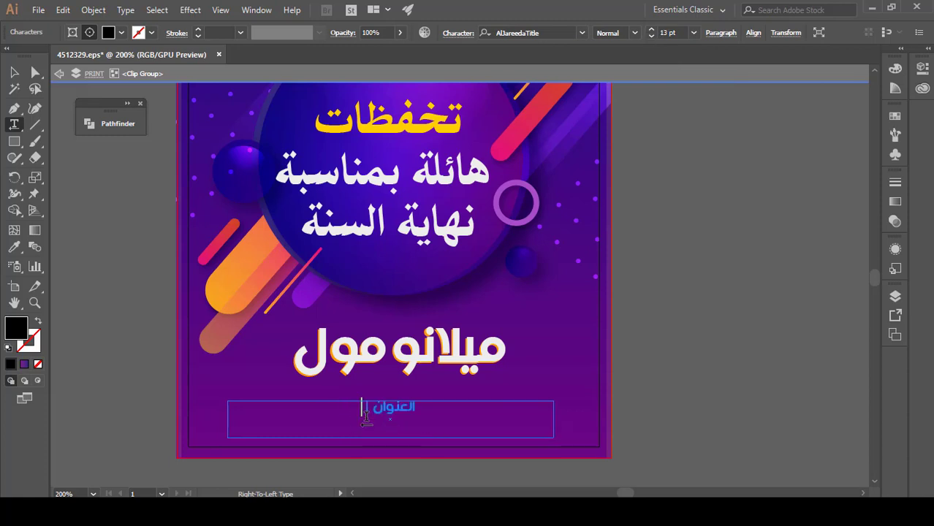
text(| العراق - )
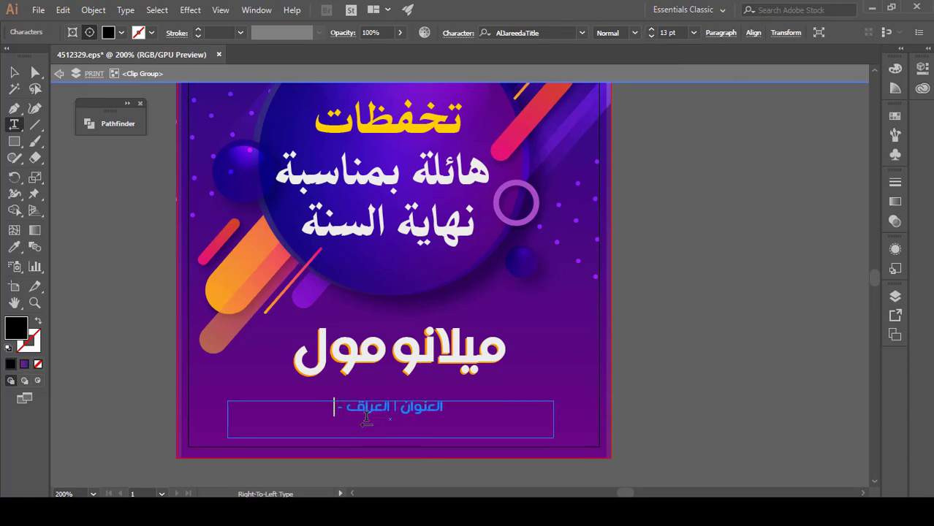
text(بغداد)
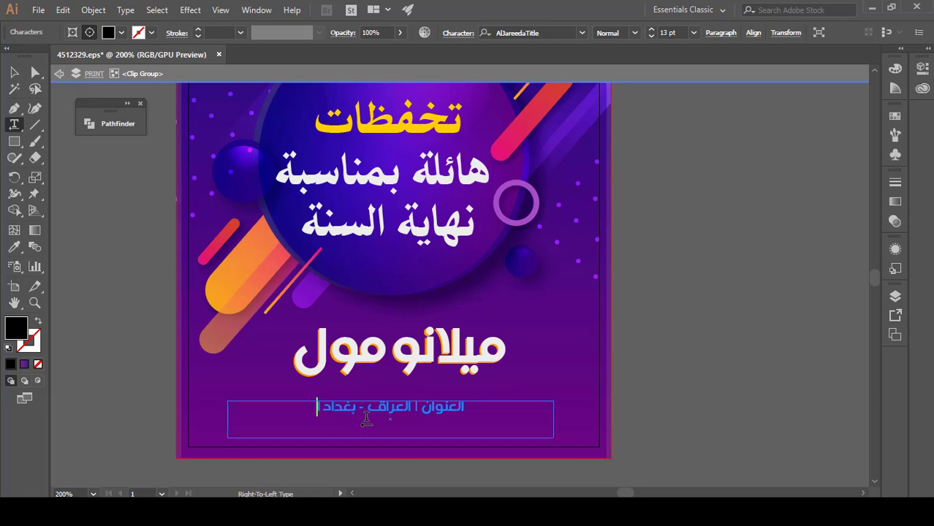
text( المنصور)
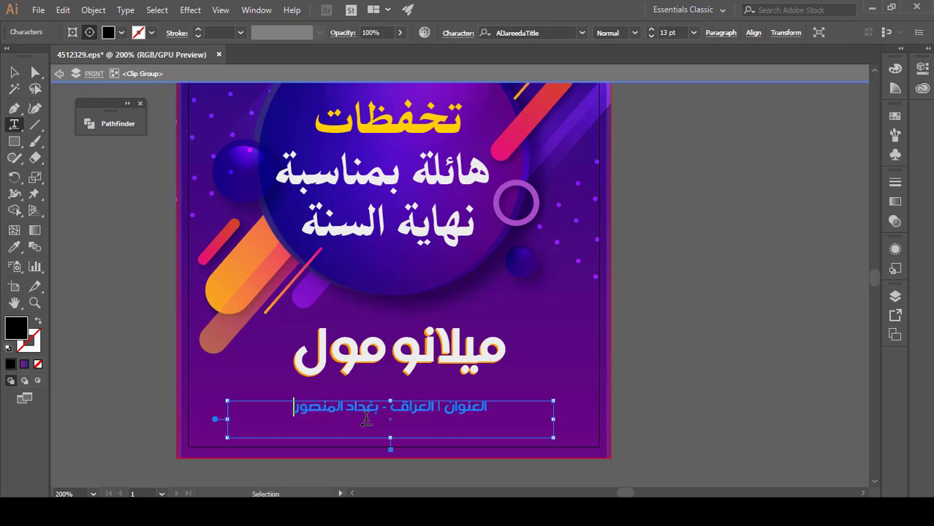
Step: Set the whole address line to 12 pt, and move its frame slightly down with its height trimmed to the text
key(ctrl+a)
click(693, 32)
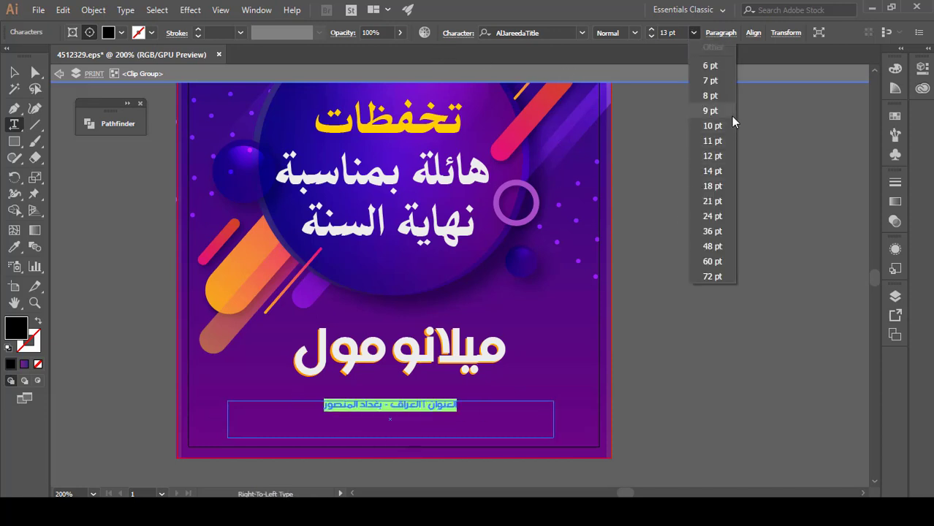
click(715, 157)
key(Escape)
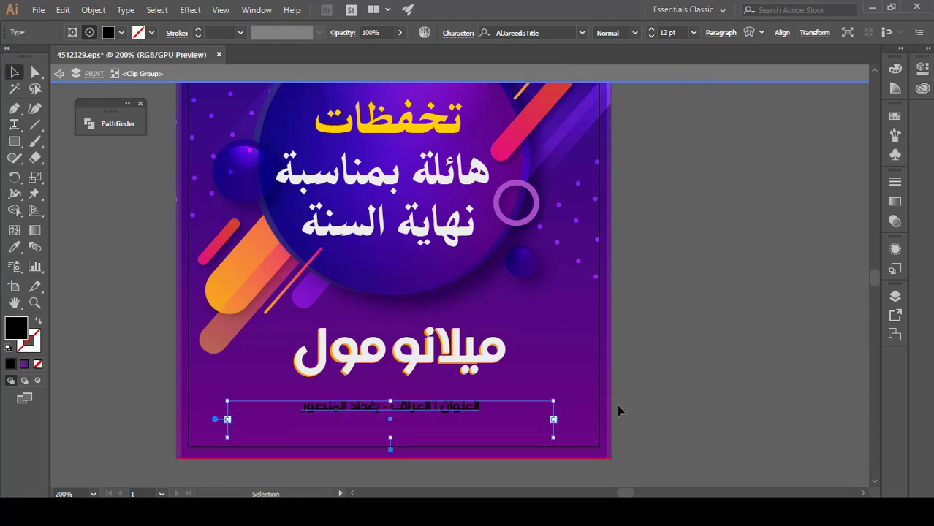
mouse_move(462, 407)
mouse_down()
mouse_move(461, 427)
mouse_move(459, 417)
mouse_up()
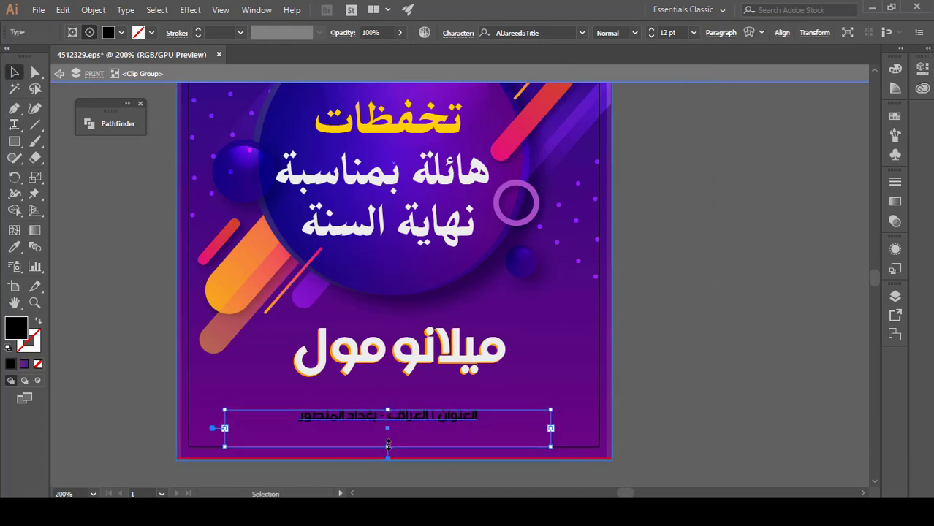
drag(389, 444, 388, 427)
Step: Fill the address line with the light grey swatch and view the whole flyer at 100% with nothing selected
click(121, 32)
click(37, 57)
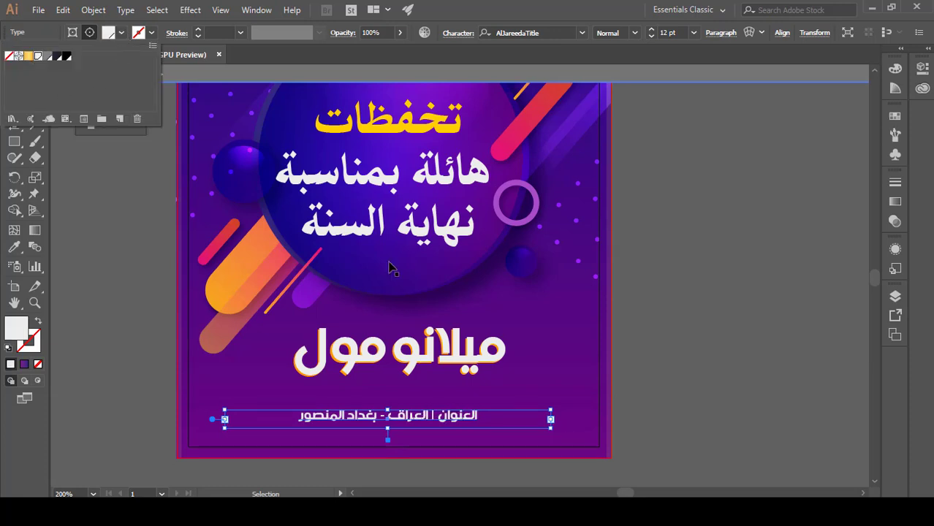
key(Escape)
key(ctrl+1)
click(532, 394)
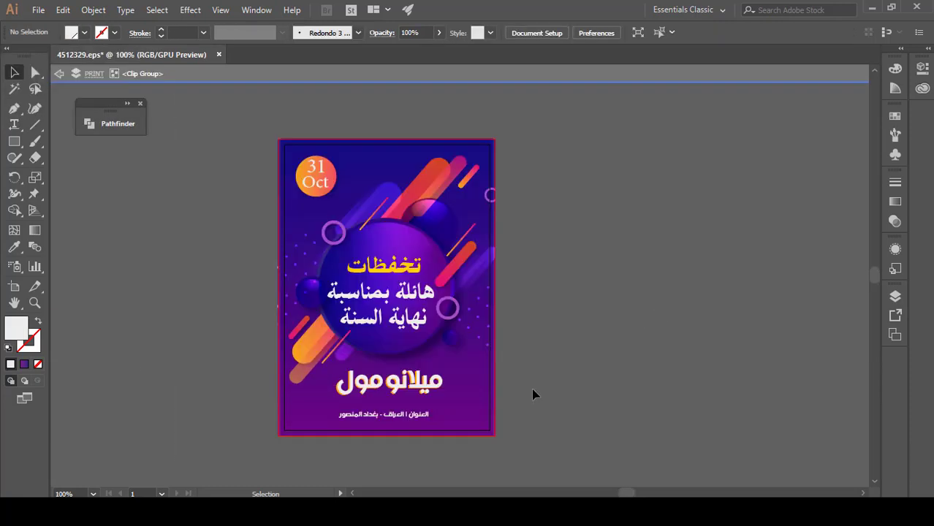